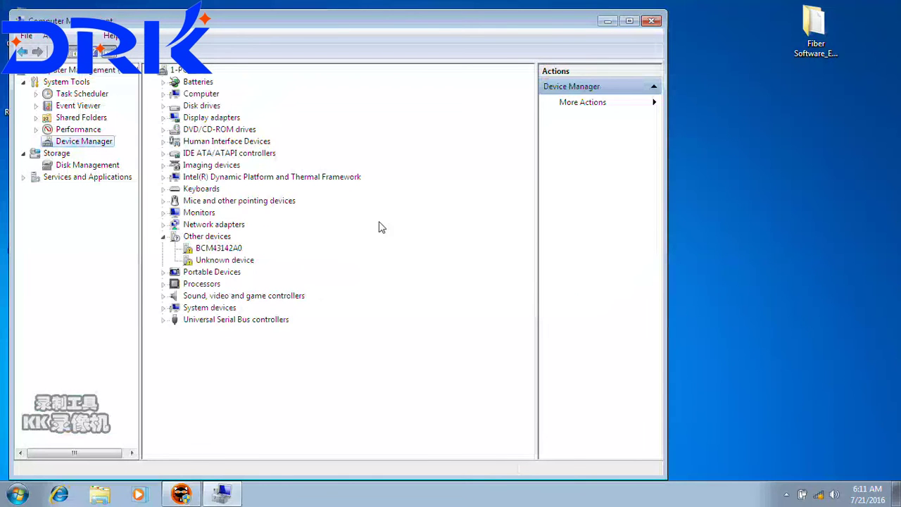
Move the Computer Management window aside and open the Driver folder inside the desktop folder Fiber Software_Ezcad2.12.3, selecting LMCV2U_20120331.
left_click(224, 260)
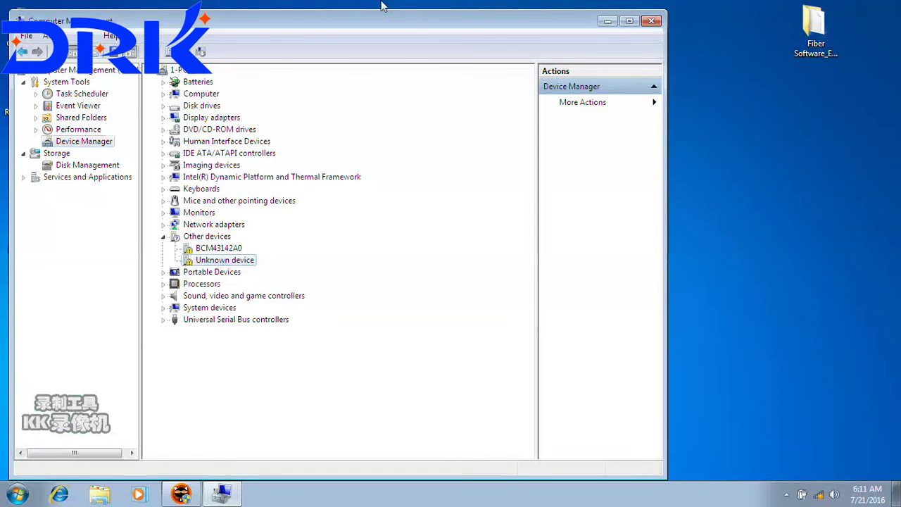
left_click_drag(390, 14, 492, 15)
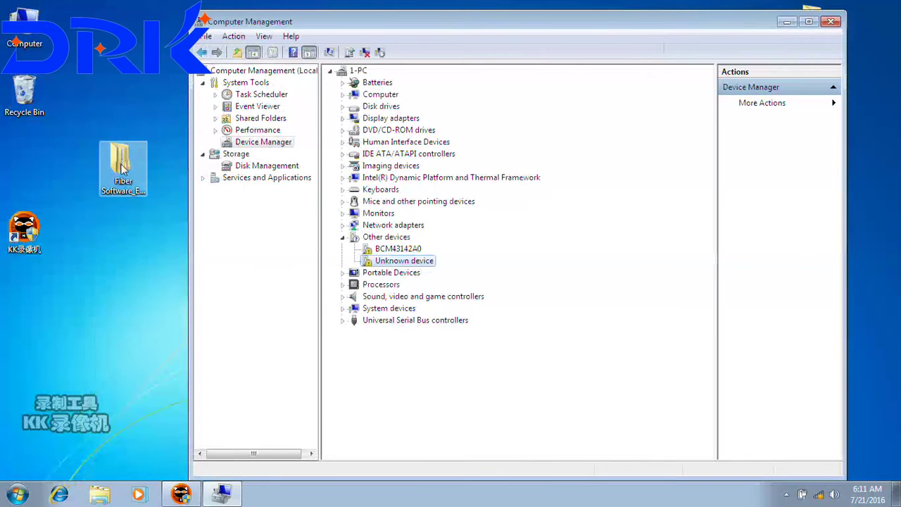
left_click(121, 167)
double_click(121, 167)
double_click(350, 176)
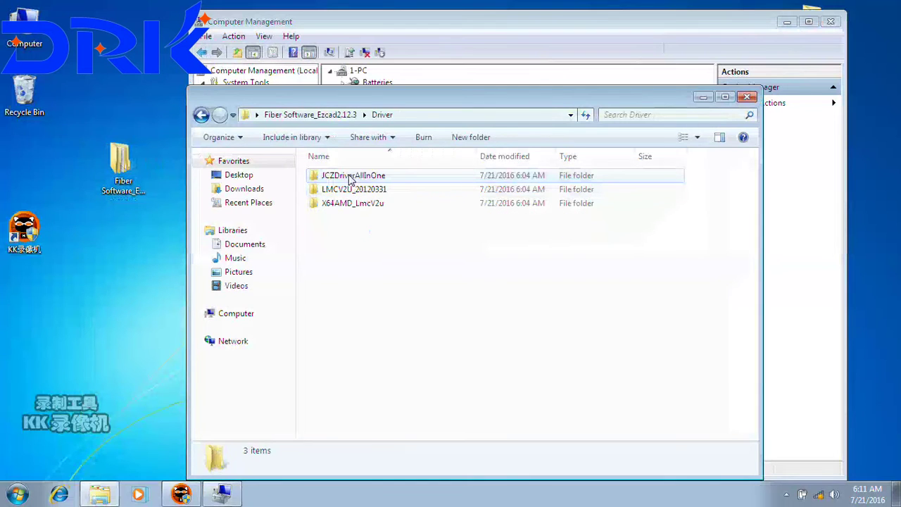
left_click(370, 193)
Start a driver update for the unknown device in Device Manager, choosing to browse this computer for driver software.
left_click(451, 32)
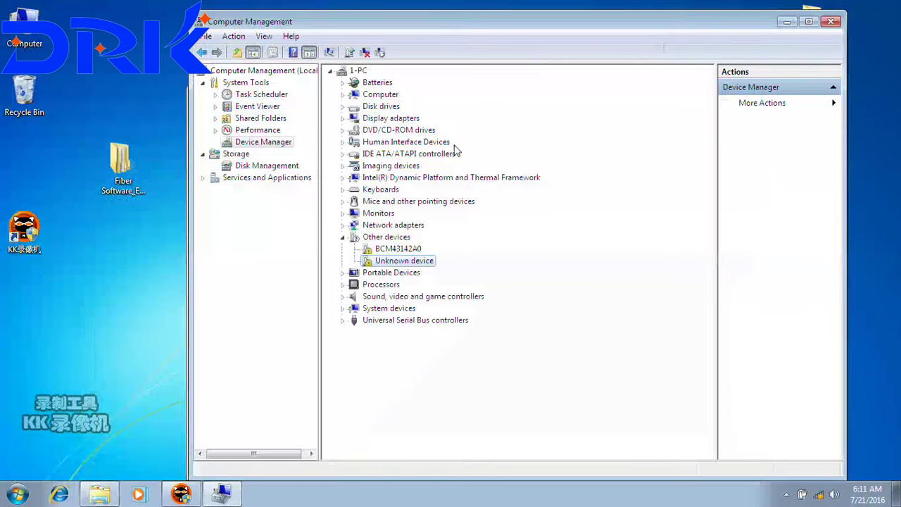
double_click(399, 262)
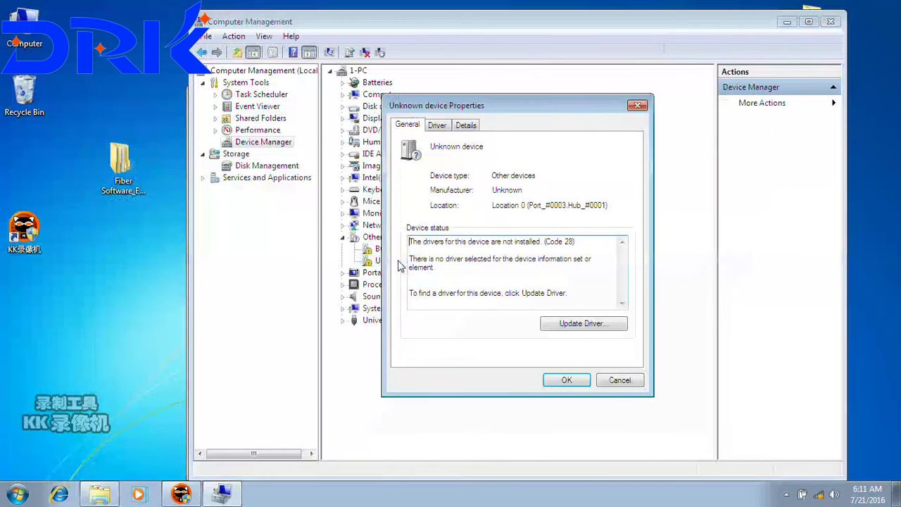
left_click(581, 323)
left_click(446, 265)
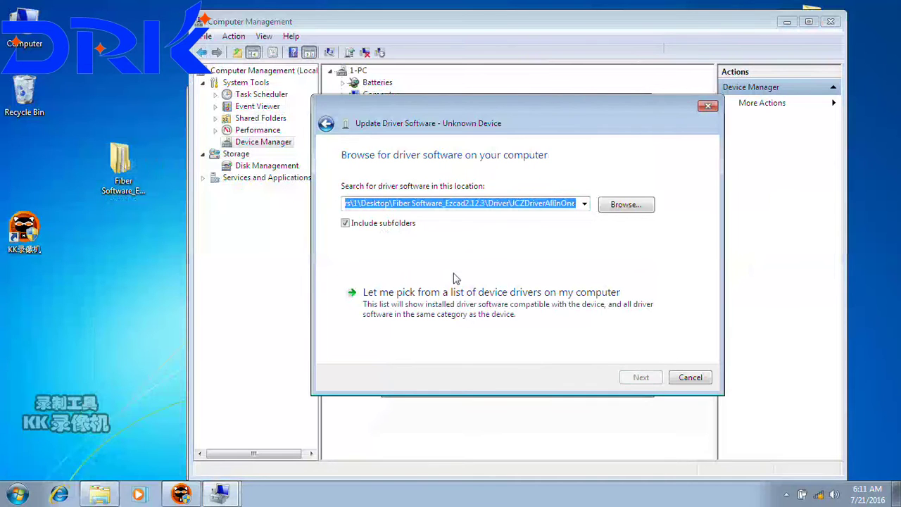
Set the driver search location to the LMCV2U_20120331 folder under Fiber Software_Ezcad2.12.3\Driver.
left_click(607, 208)
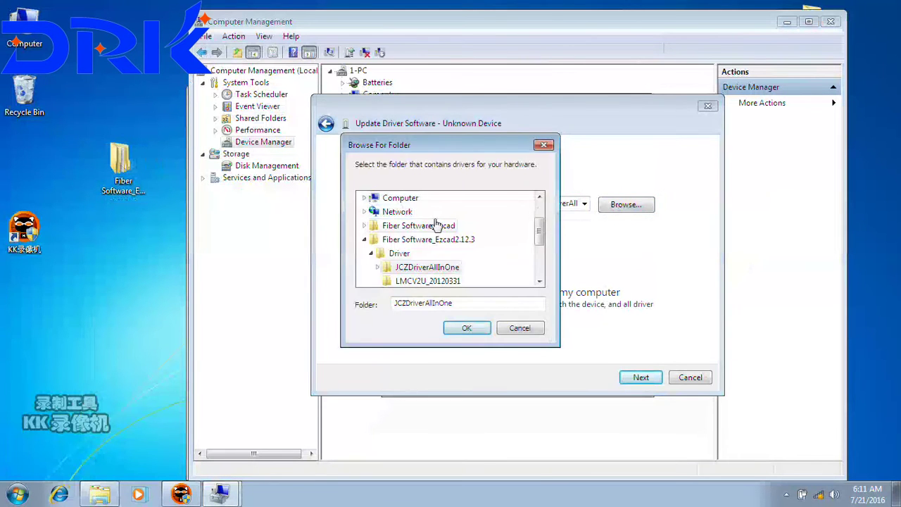
left_click(364, 240)
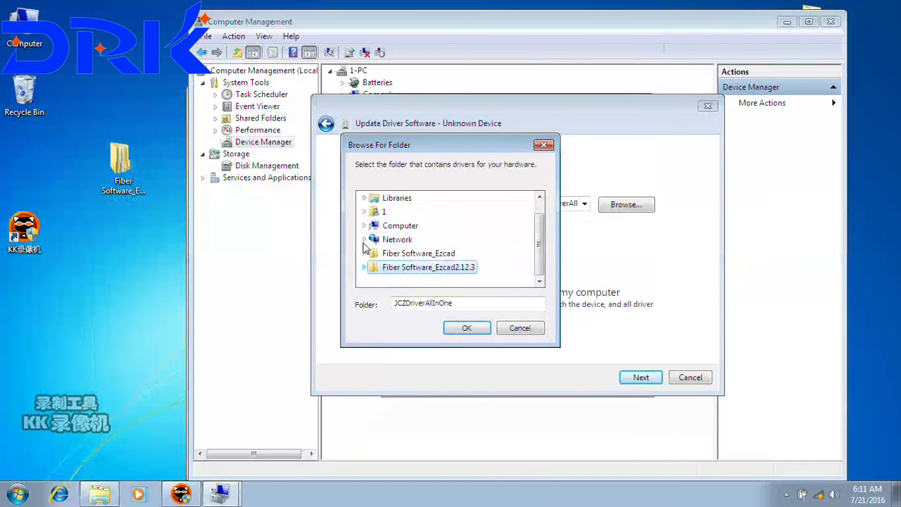
left_click(365, 267)
scroll(418, 267, "down", 1)
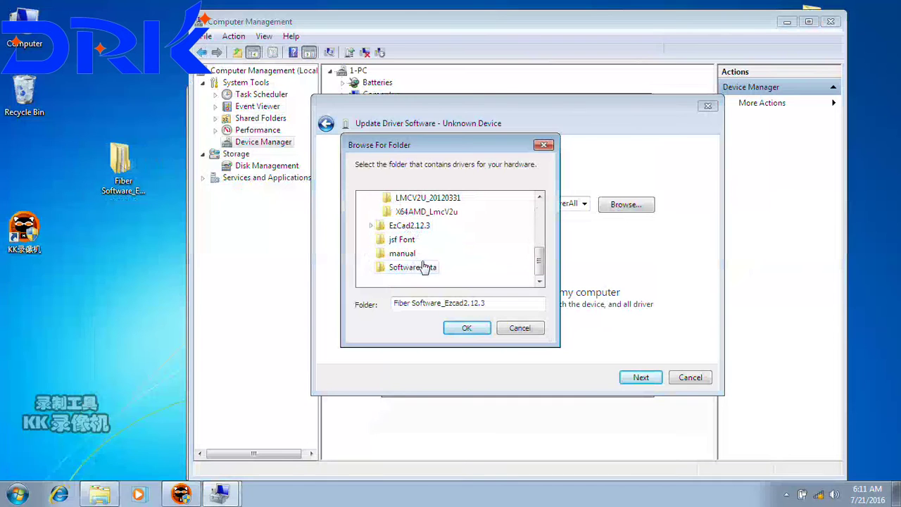
scroll(410, 245, "up", 1)
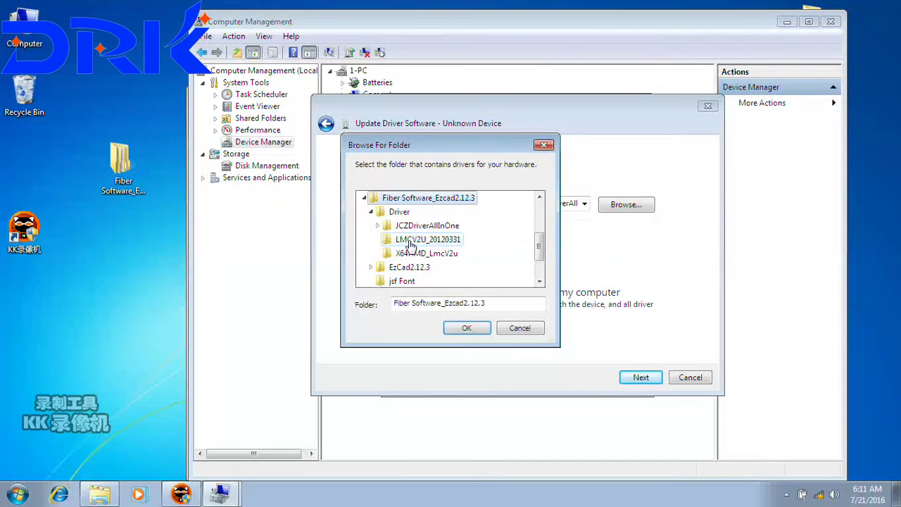
left_click(393, 214)
left_click(426, 239)
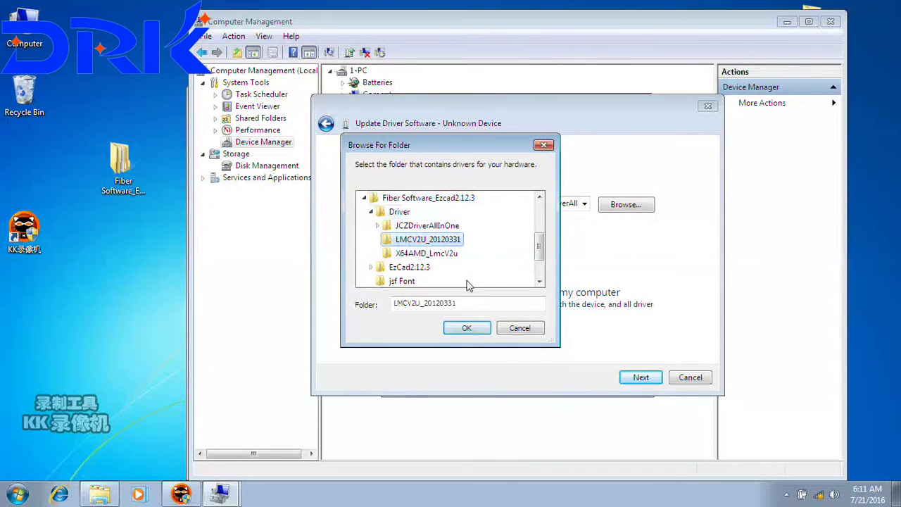
left_click(466, 328)
Install the BJJCZ device software, marking its publisher as always trusted, and close the driver update wizard.
left_click(625, 378)
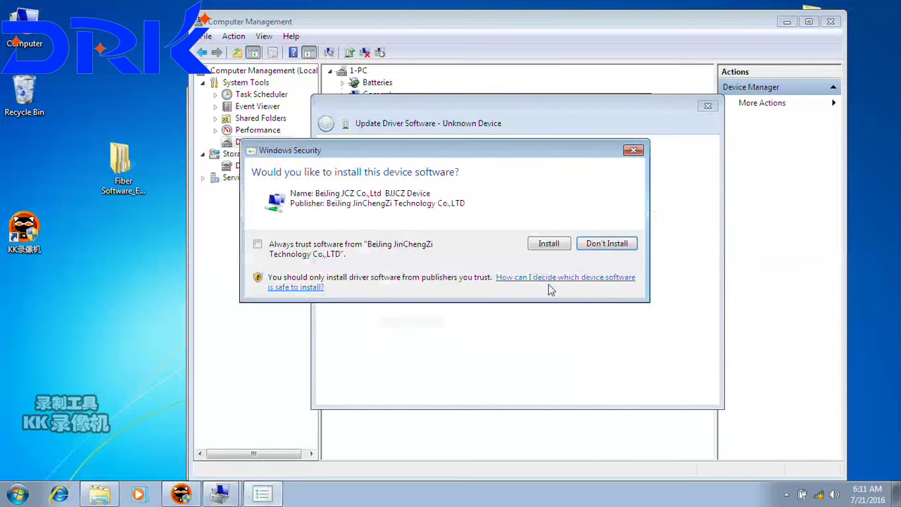
left_click(302, 253)
left_click(543, 243)
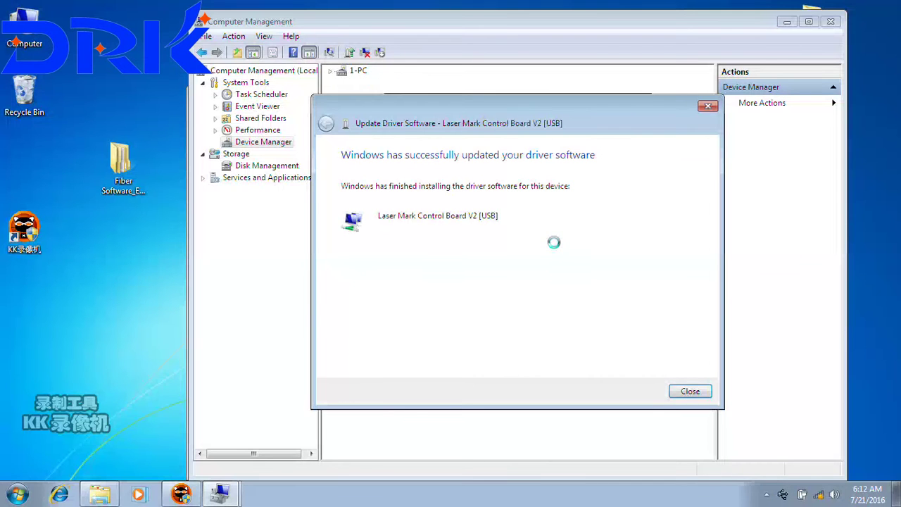
left_click(693, 393)
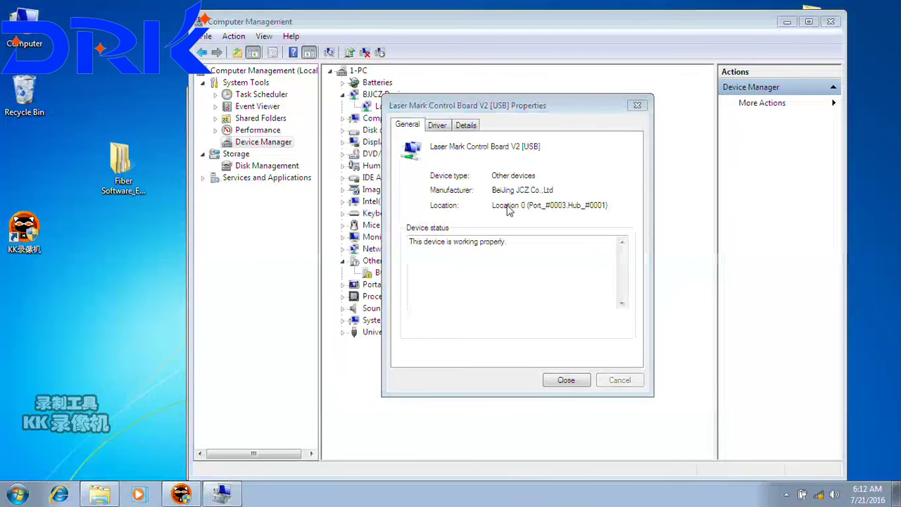
Review the device status and details in the Laser Mark Control Board V2 [USB] properties and close them.
left_click(470, 243)
left_click_drag(500, 238, 408, 242)
left_click(477, 255)
left_click(438, 128)
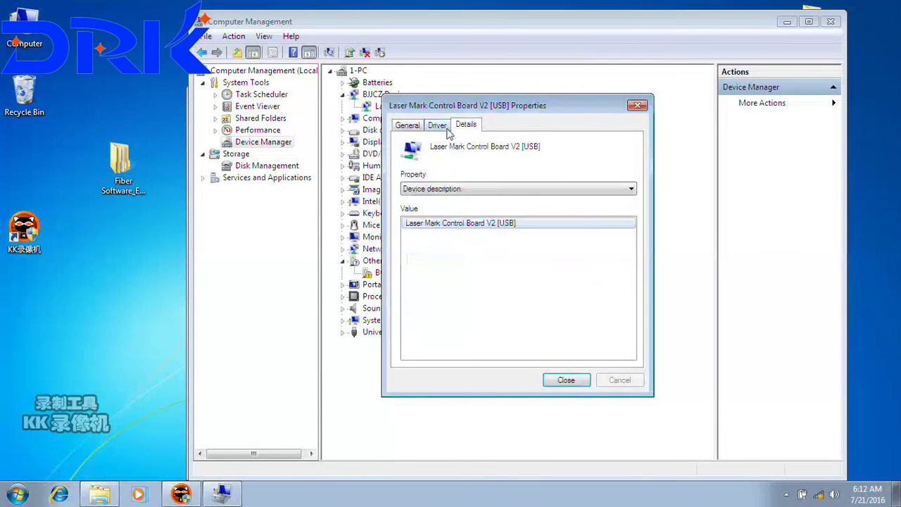
left_click(413, 126)
left_click(567, 380)
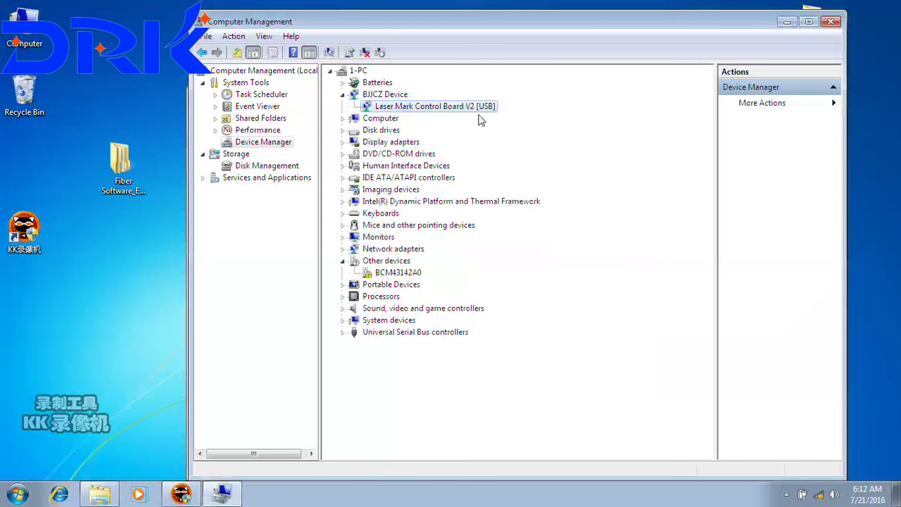
Close Computer Management and launch EzCad2 from the EzCad2.12.3 folder of the fiber software package.
left_click(831, 24)
left_click_drag(472, 94, 405, 84)
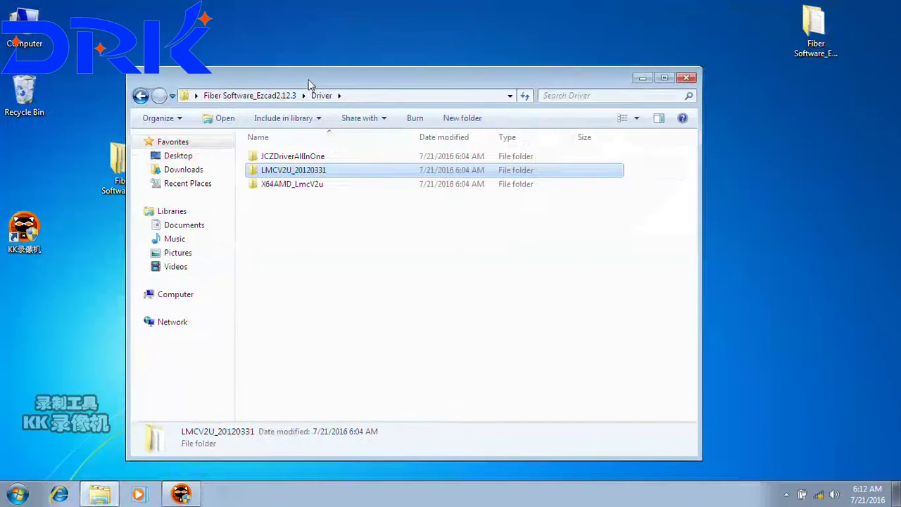
left_click(140, 97)
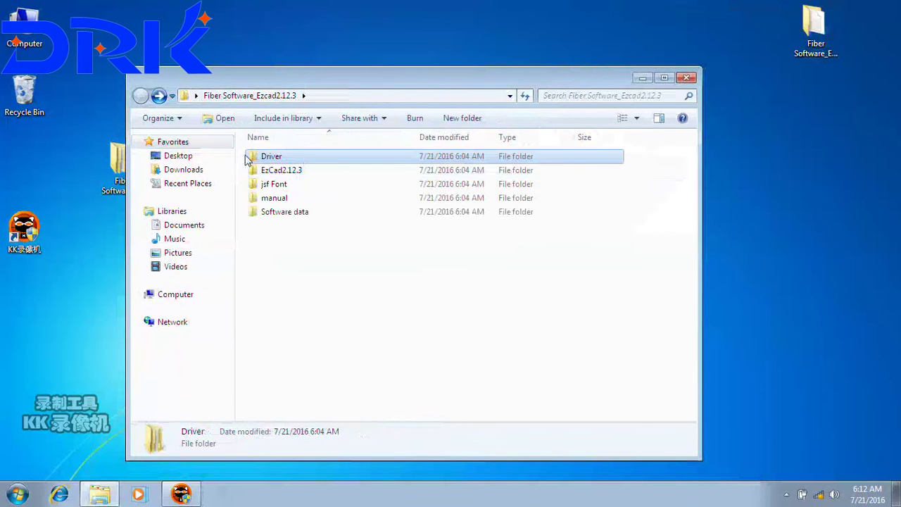
double_click(310, 173)
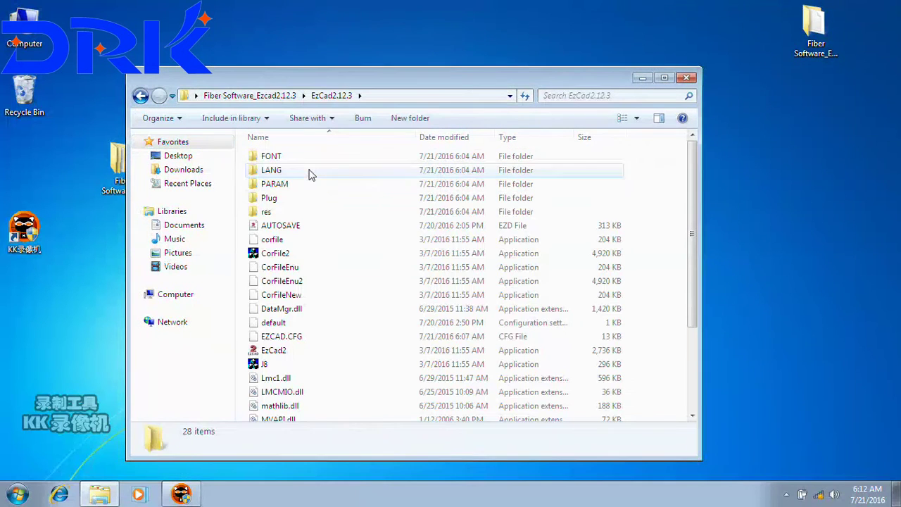
double_click(296, 352)
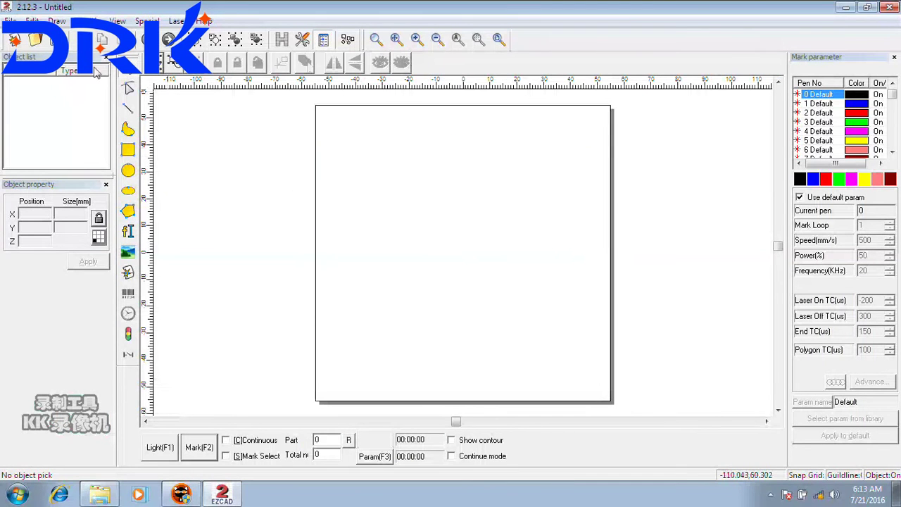
Examine the workspace corner and size in the system parameters, and the field size in the marking configuration parameters.
left_click(11, 20)
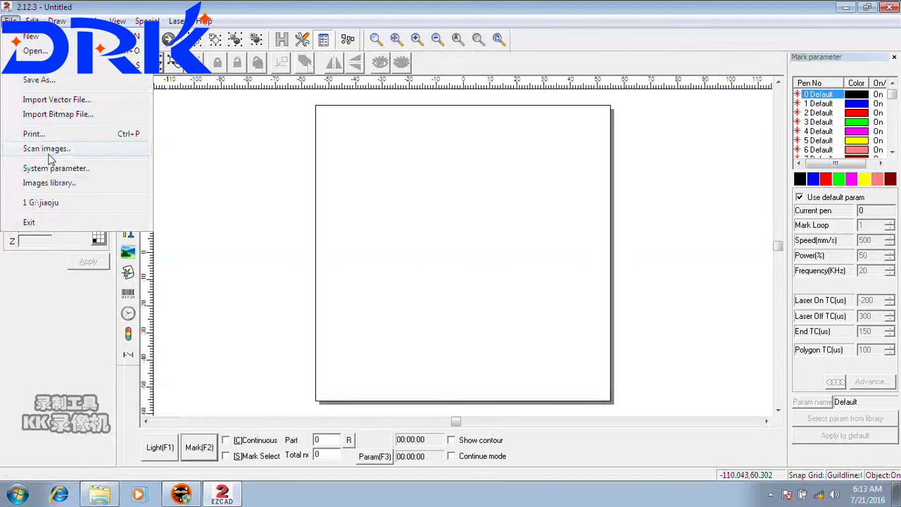
left_click(59, 172)
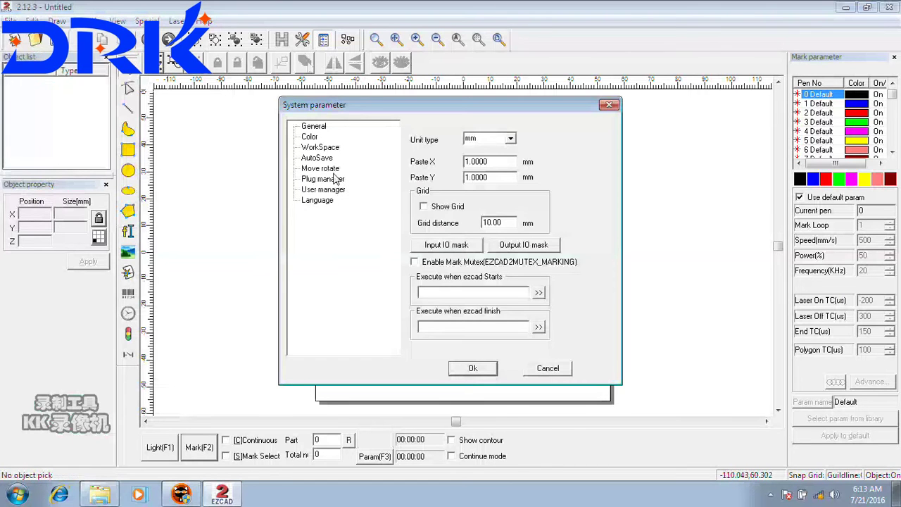
left_click(329, 148)
left_click_drag(506, 204, 490, 219)
left_click_drag(519, 267, 490, 286)
left_click(491, 270)
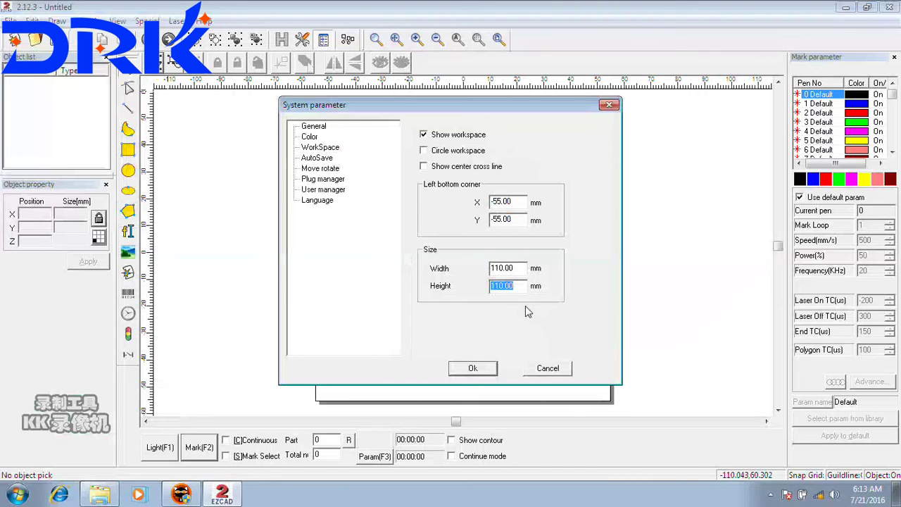
left_click(559, 371)
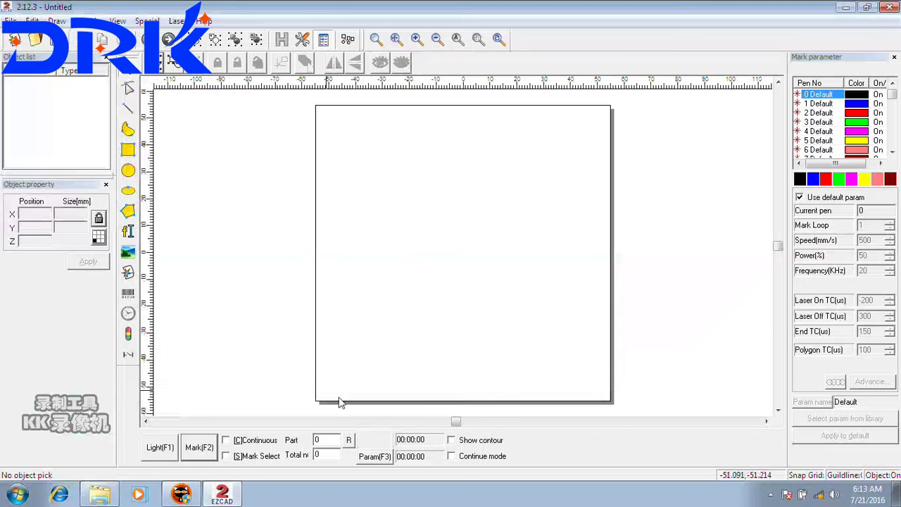
left_click(387, 458)
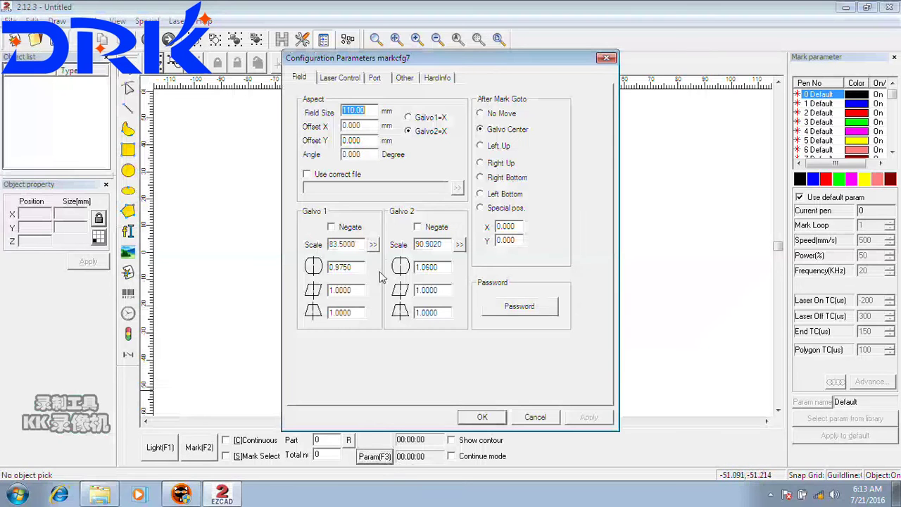
left_click(366, 112)
Open the reference picture File_system parameter_workspace from the Software data folder and maximize it.
left_click(99, 494)
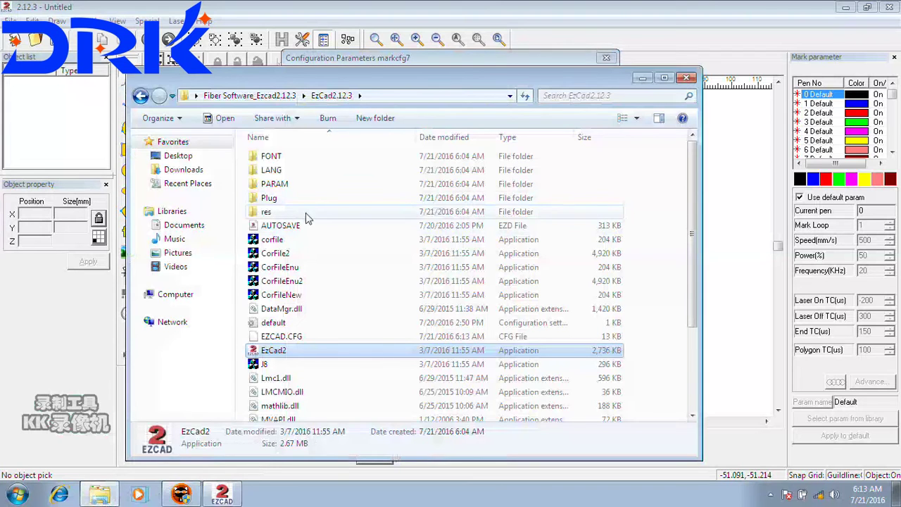
key("BackSpace")
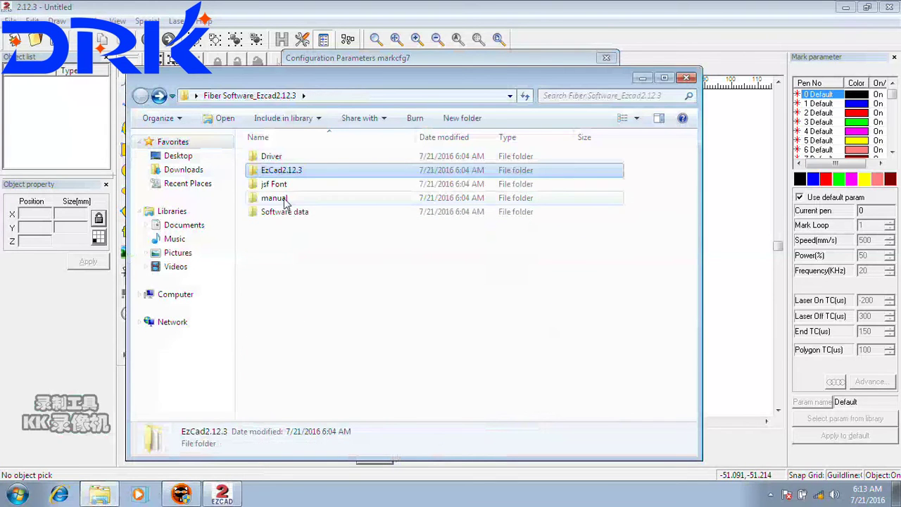
double_click(297, 211)
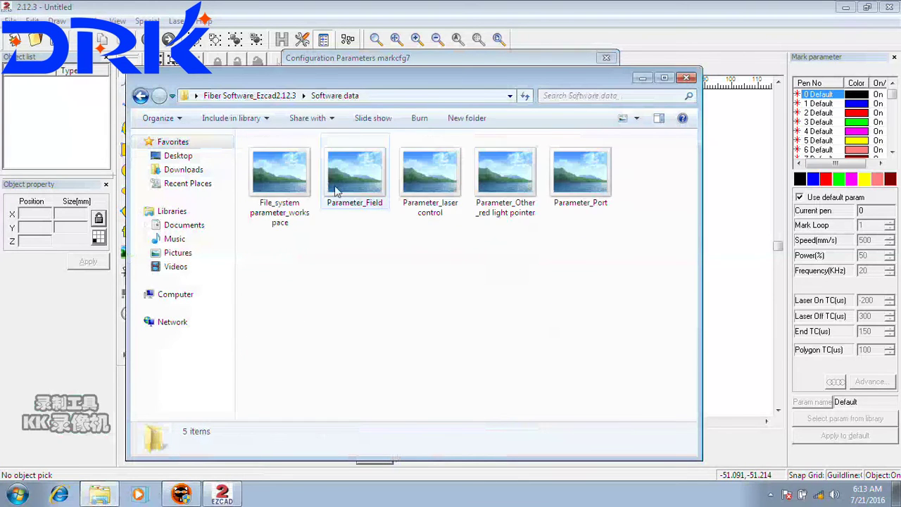
left_click(280, 191)
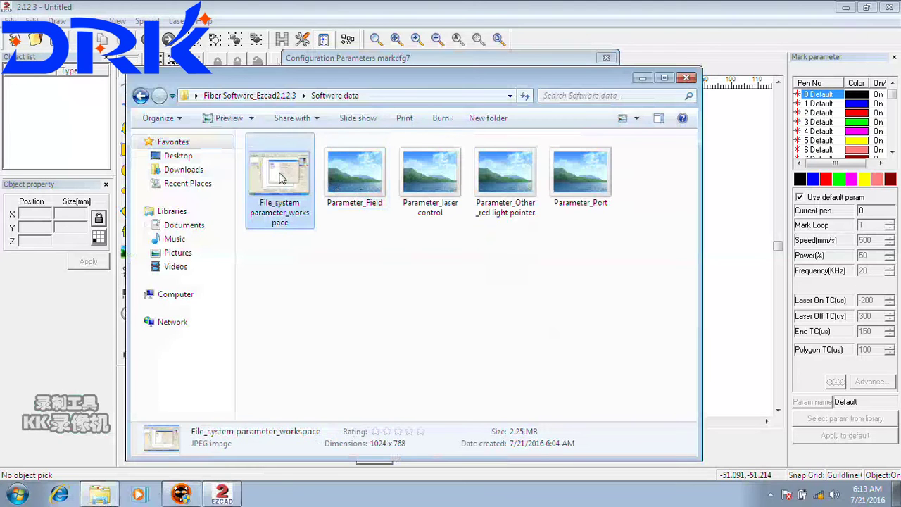
double_click(282, 176)
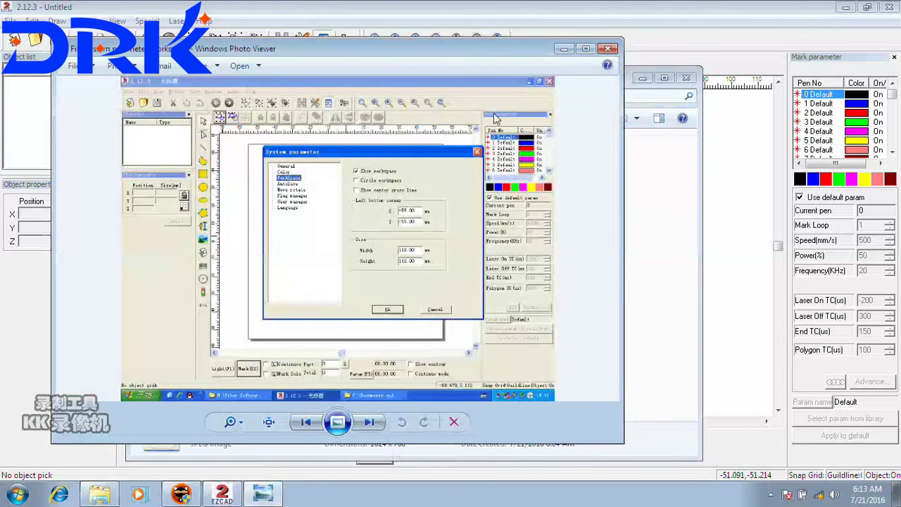
left_click(585, 49)
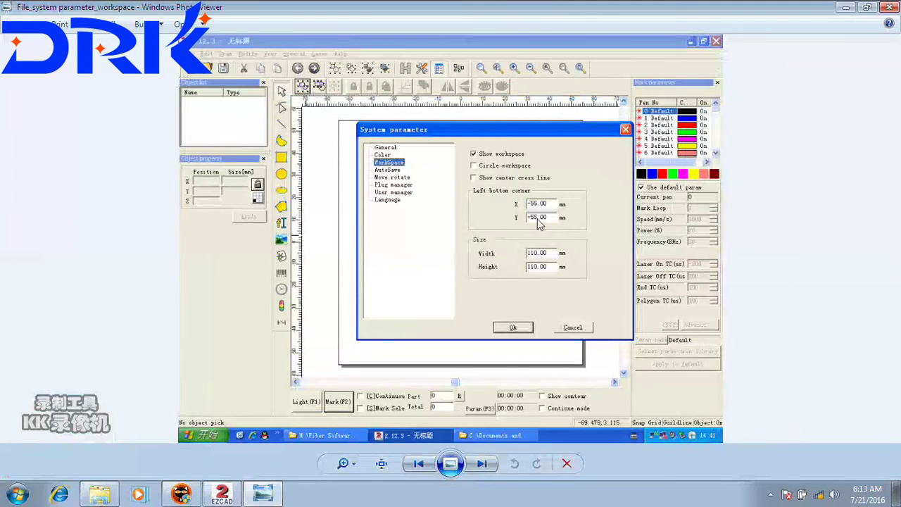
Close EzCad's marking configuration and compare the WorkSpace system parameters with the reference picture.
left_click(222, 492)
left_click(551, 416)
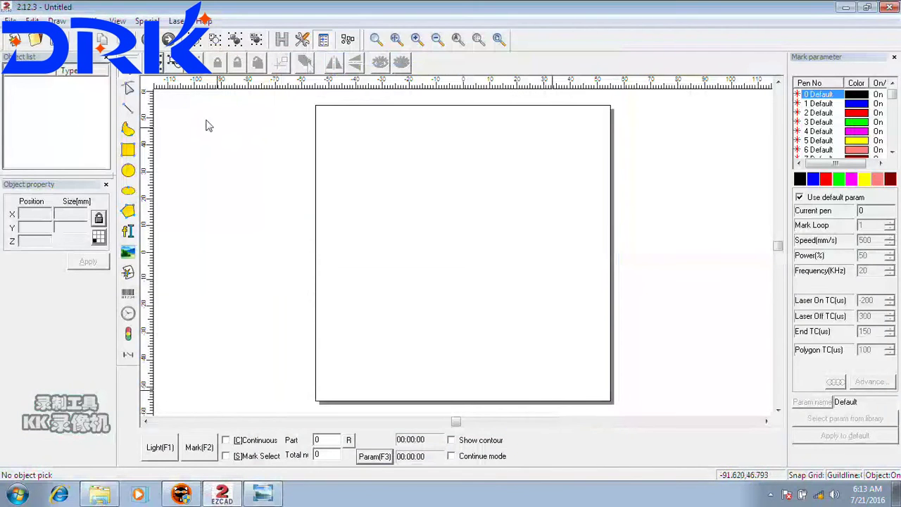
left_click(11, 20)
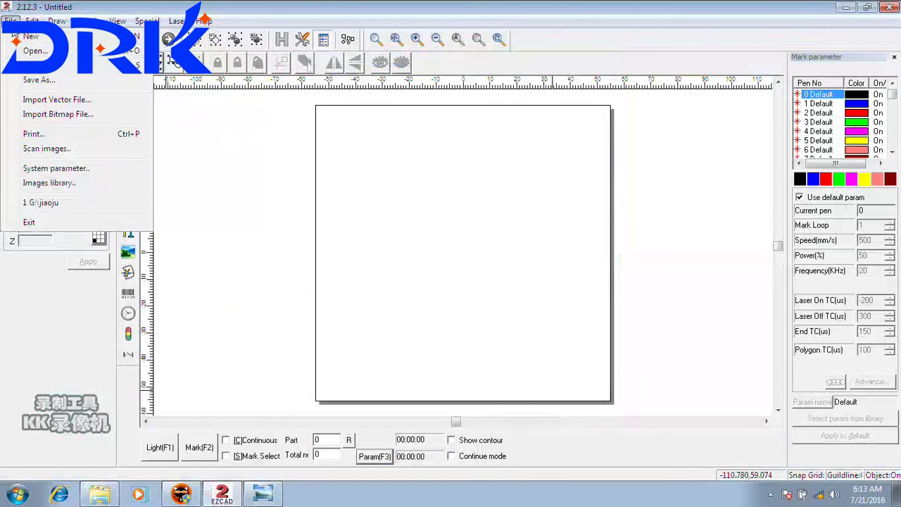
left_click(62, 170)
left_click(320, 148)
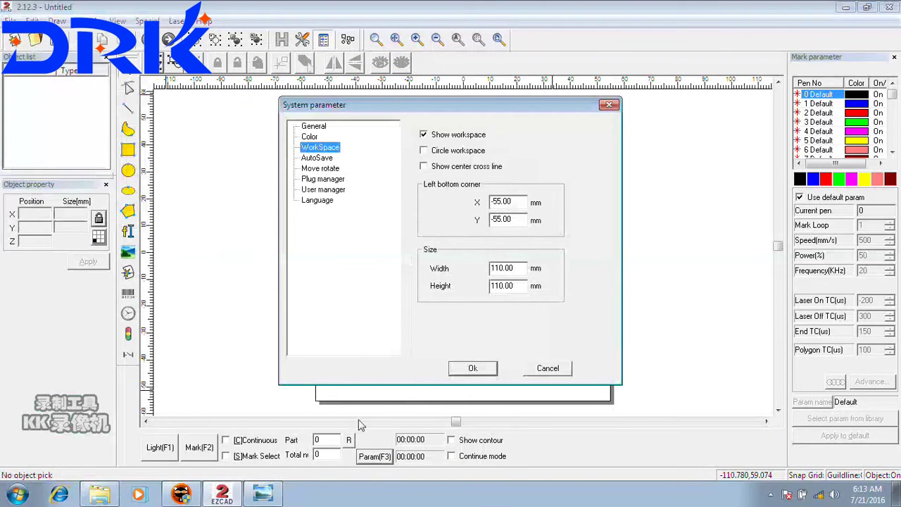
left_click(264, 494)
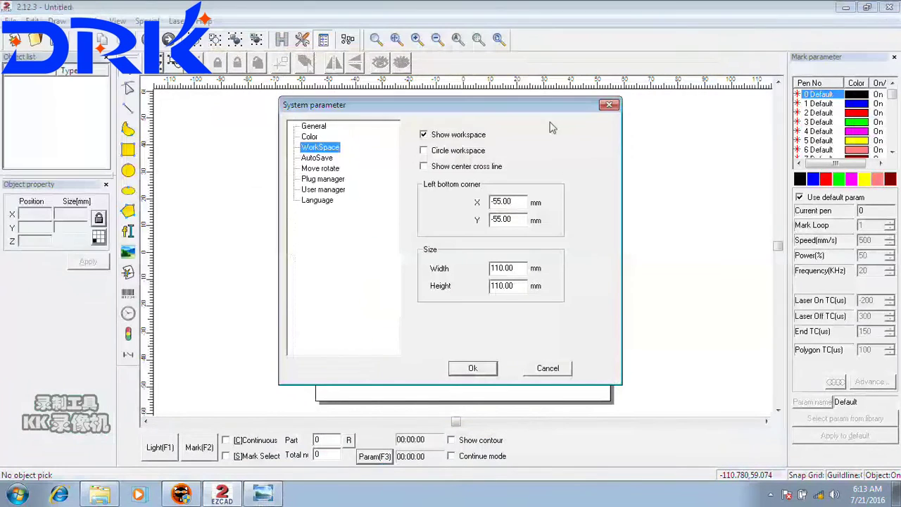
Cancel the system parameters and compare EzCad's Field configuration parameters, including both galvo scales, with the Parameter_Field reference picture.
left_click(547, 368)
left_click(375, 456)
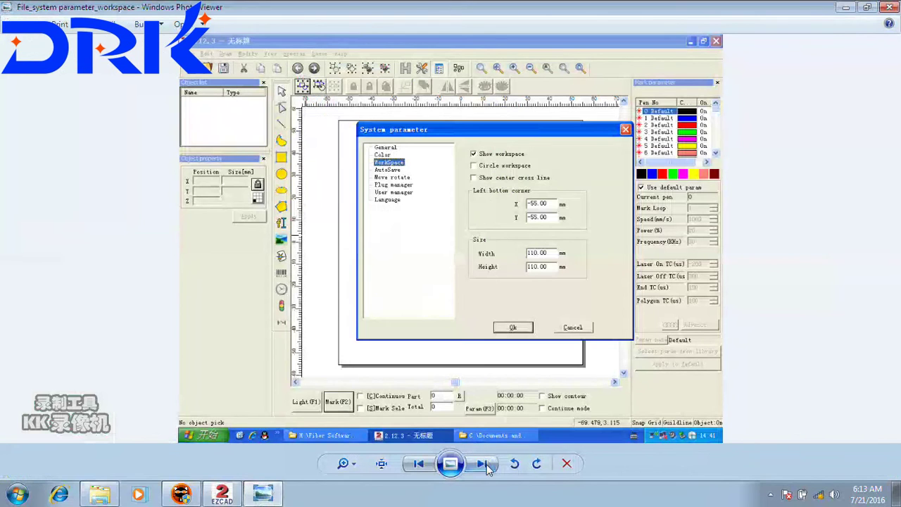
left_click(482, 463)
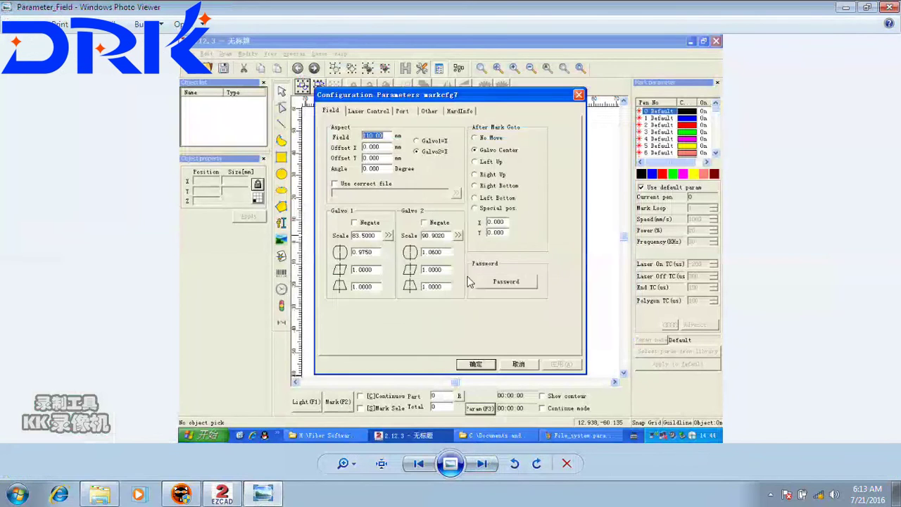
left_click(220, 494)
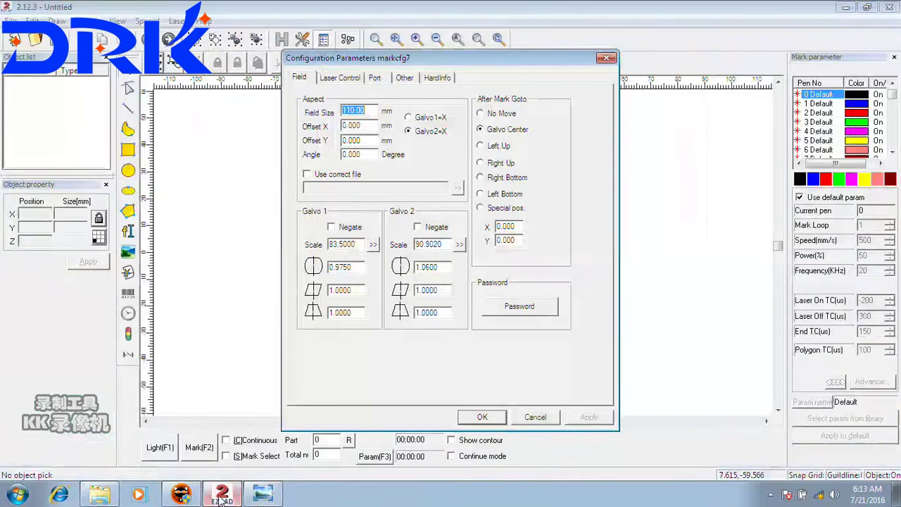
left_click_drag(359, 241, 321, 243)
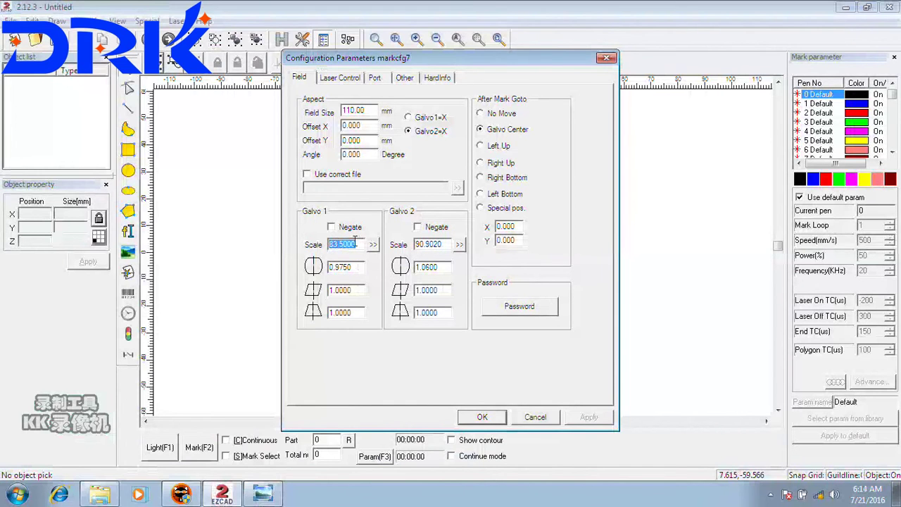
left_click(262, 492)
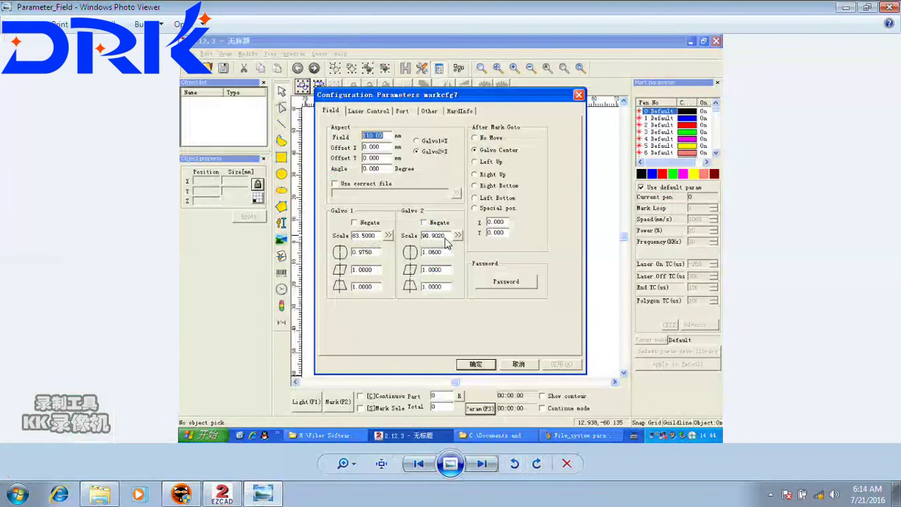
key("alt+Tab")
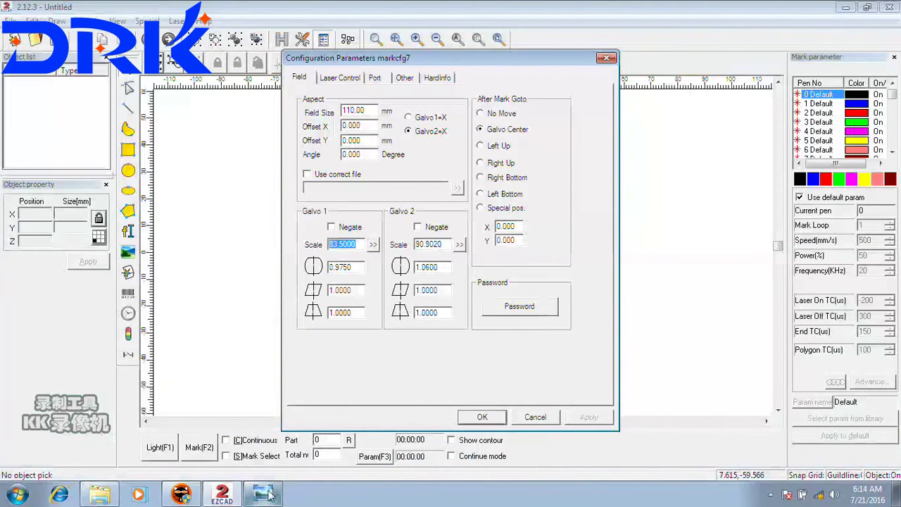
key("alt+Tab")
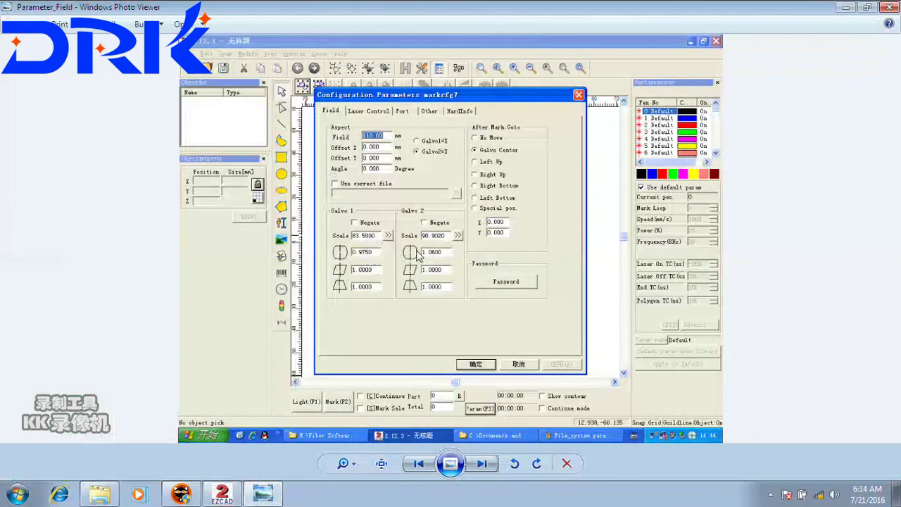
key("alt+Tab")
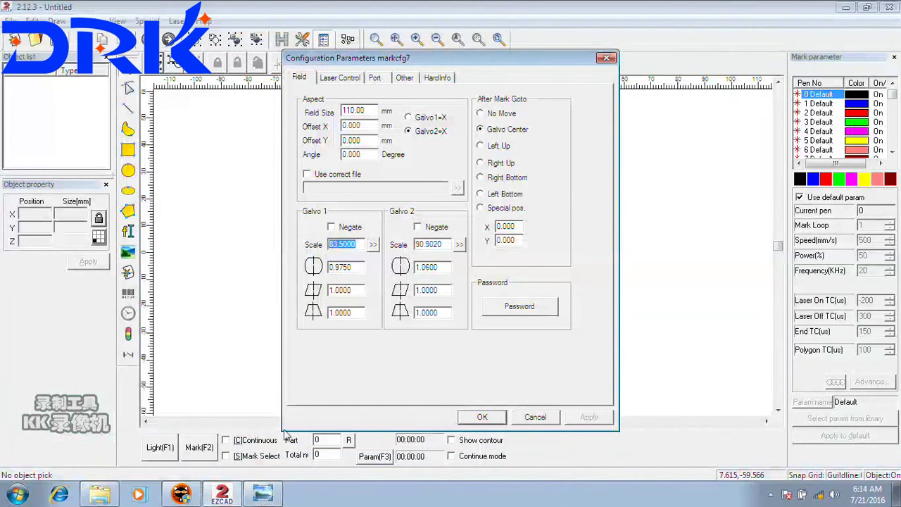
key("alt+Tab")
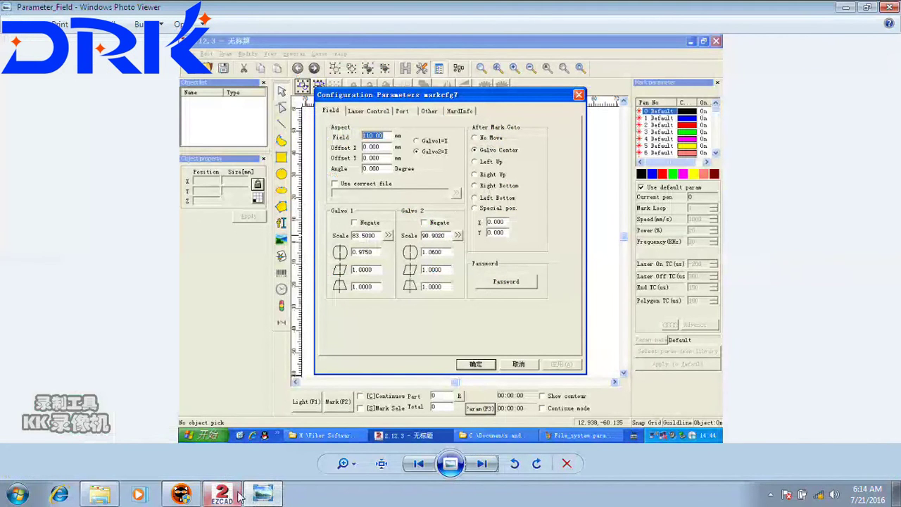
left_click(275, 495)
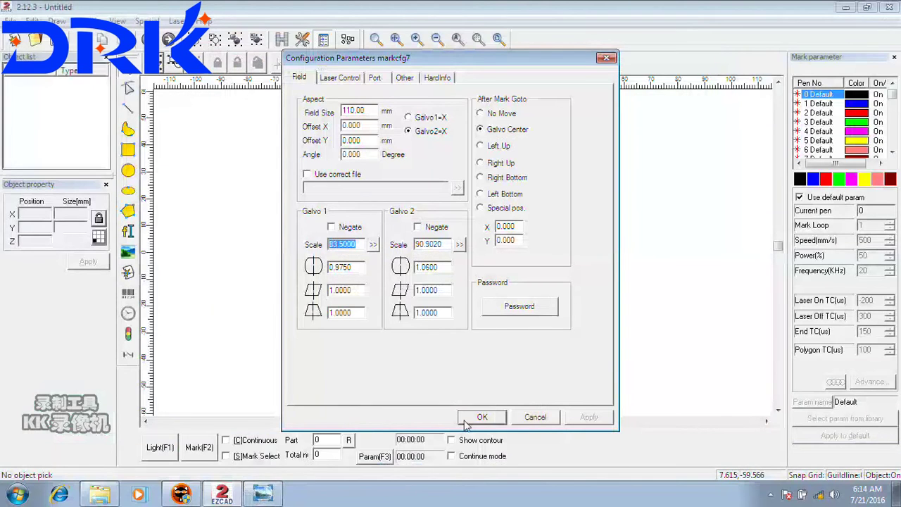
key("alt+Tab")
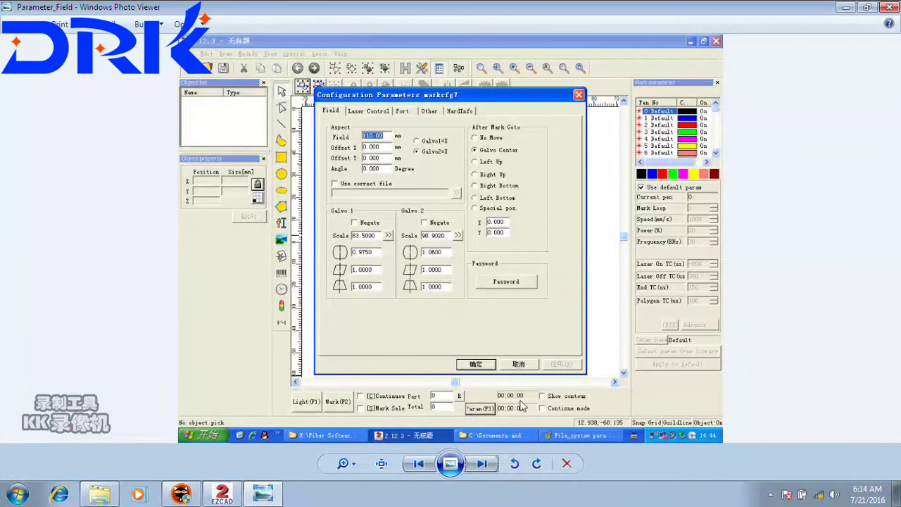
Bring up the Parameter_laser control reference picture, and set Max PWM to 80 KHz in EzCad's laser control parameters.
left_click(482, 463)
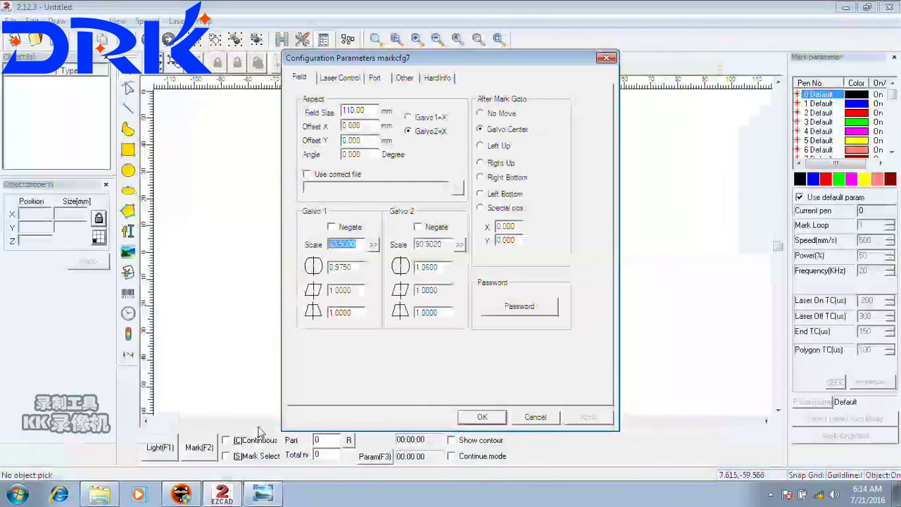
left_click(224, 493)
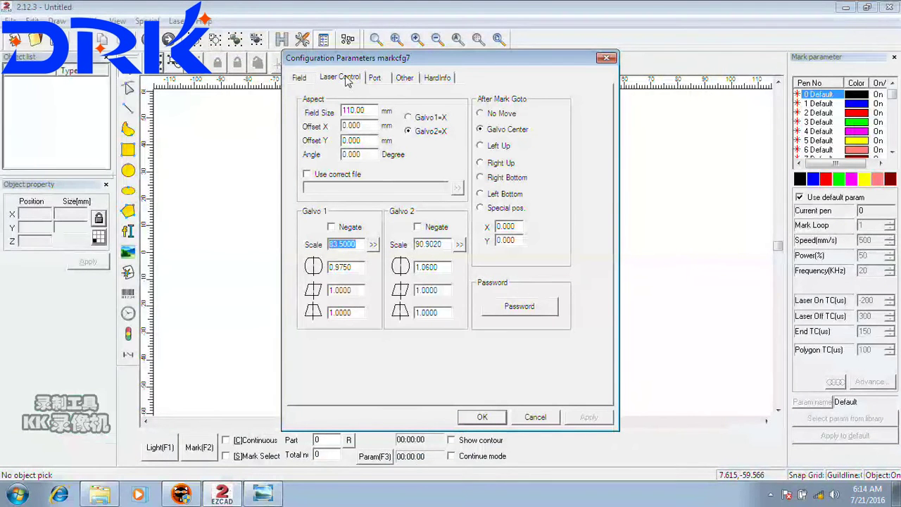
left_click(342, 79)
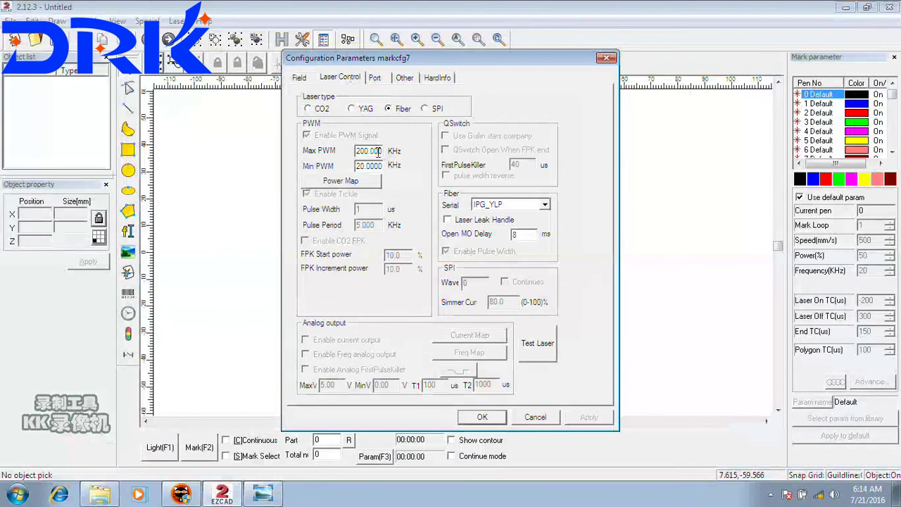
double_click(378, 151)
left_click(378, 151)
double_click(380, 151)
key("BackSpace")
Choose RAYCUS as the fiber laser serial and confirm the configuration parameters.
left_click(543, 205)
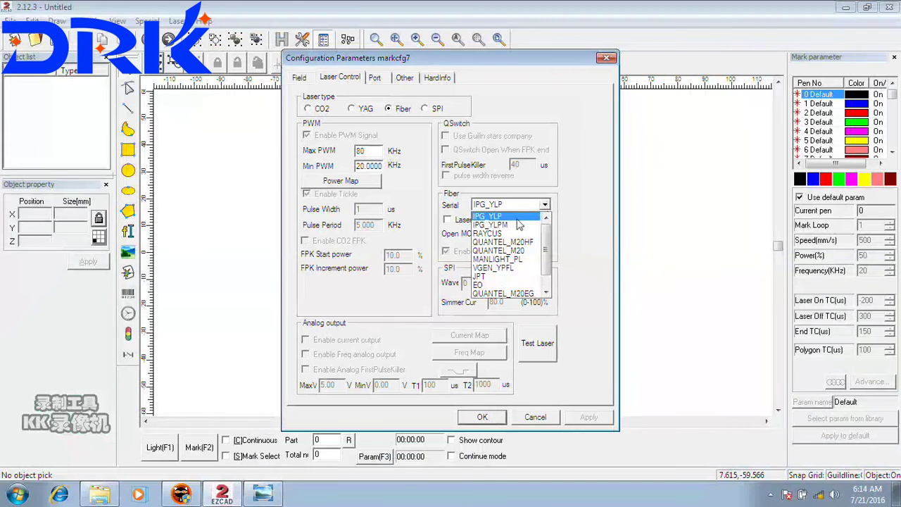
left_click(511, 233)
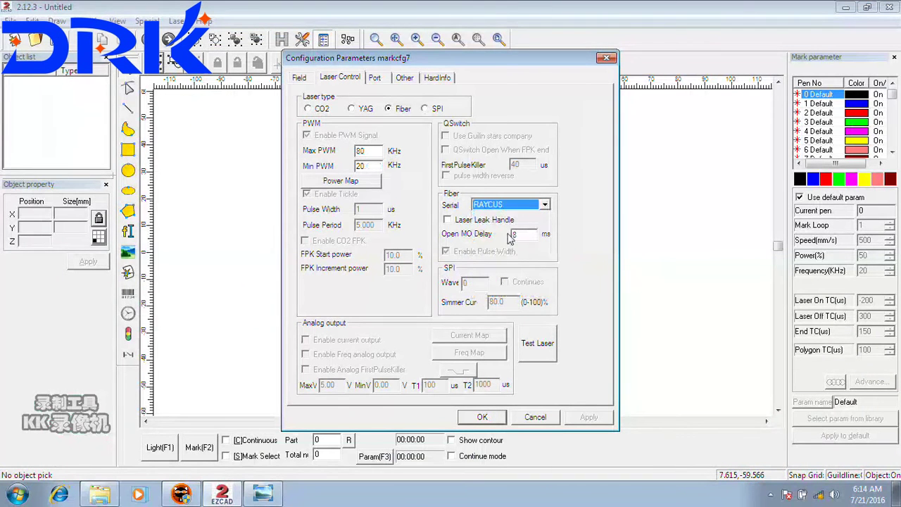
left_click(482, 417)
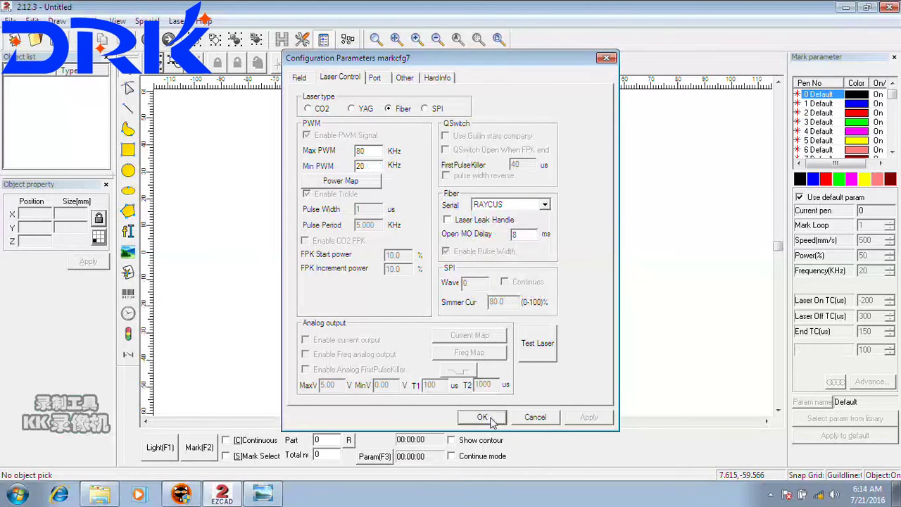
left_click(491, 419)
Reopen the marking configuration and compare its Port parameters with the Parameter_Port reference picture.
left_click(374, 456)
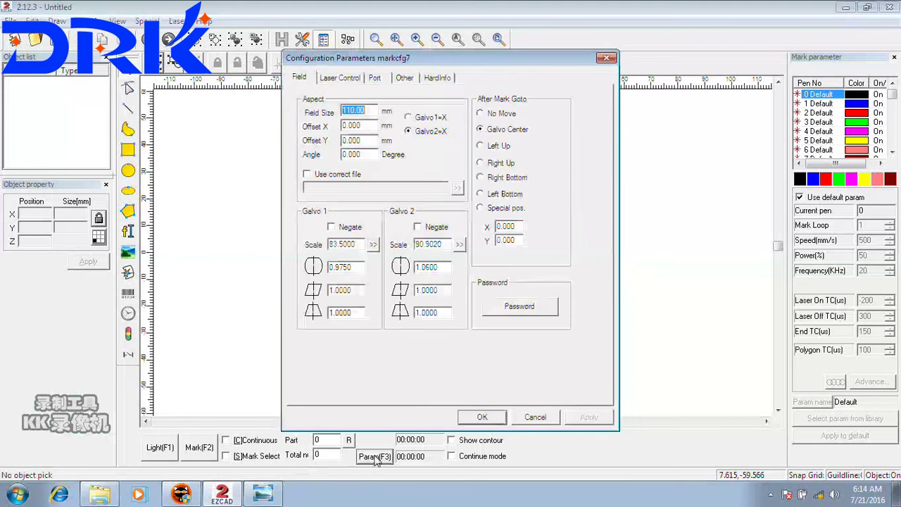
left_click(374, 78)
left_click(262, 495)
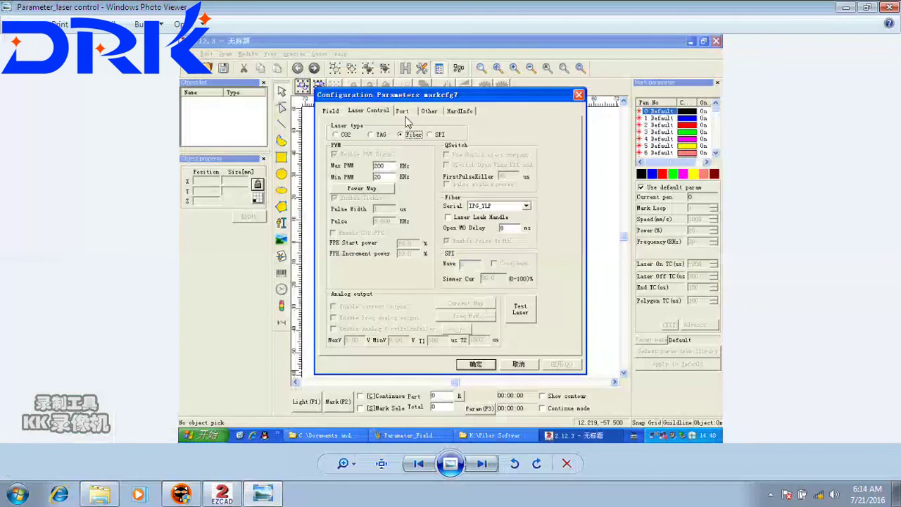
left_click(482, 463)
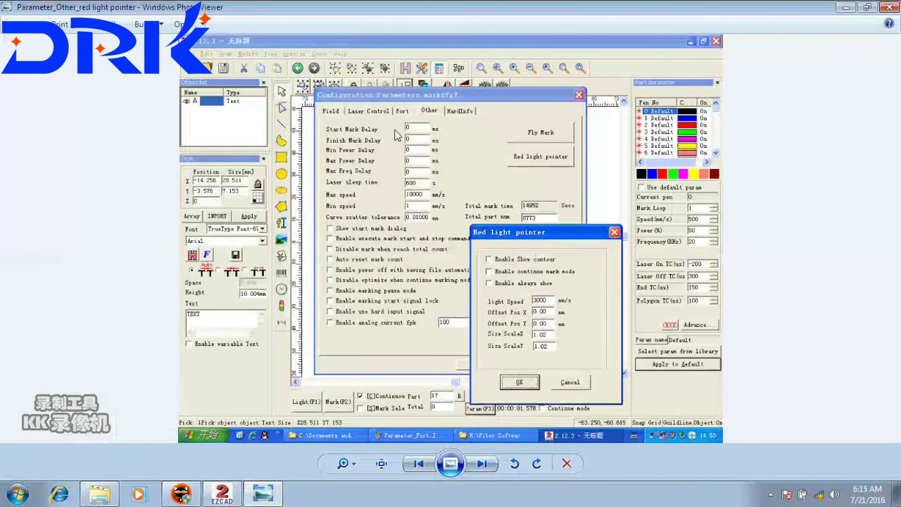
left_click(482, 463)
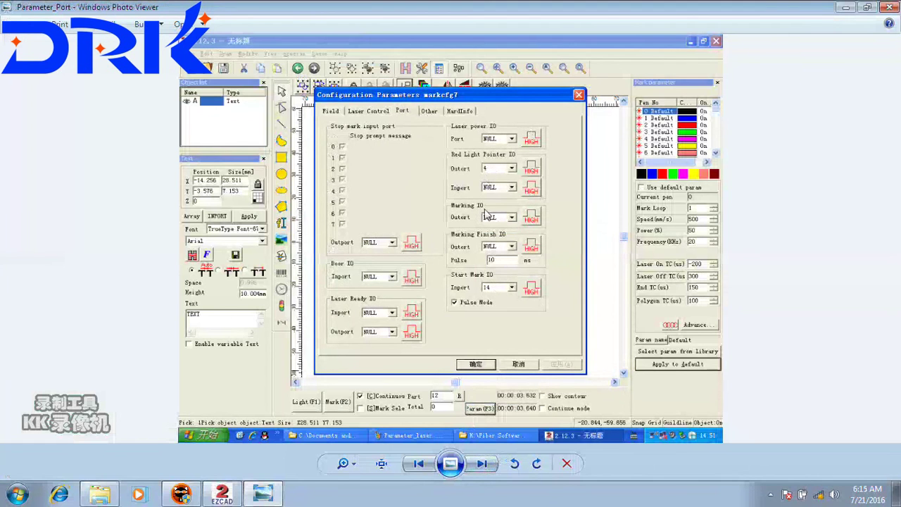
left_click(221, 492)
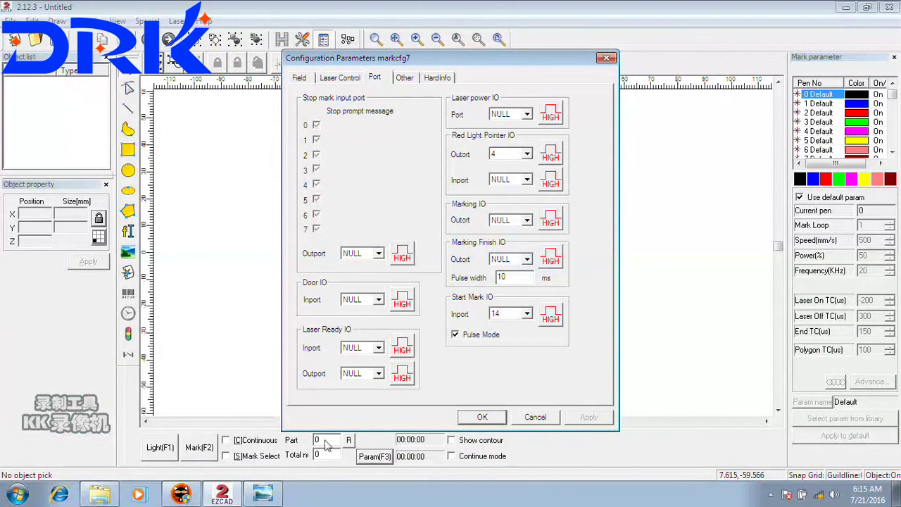
left_click(263, 492)
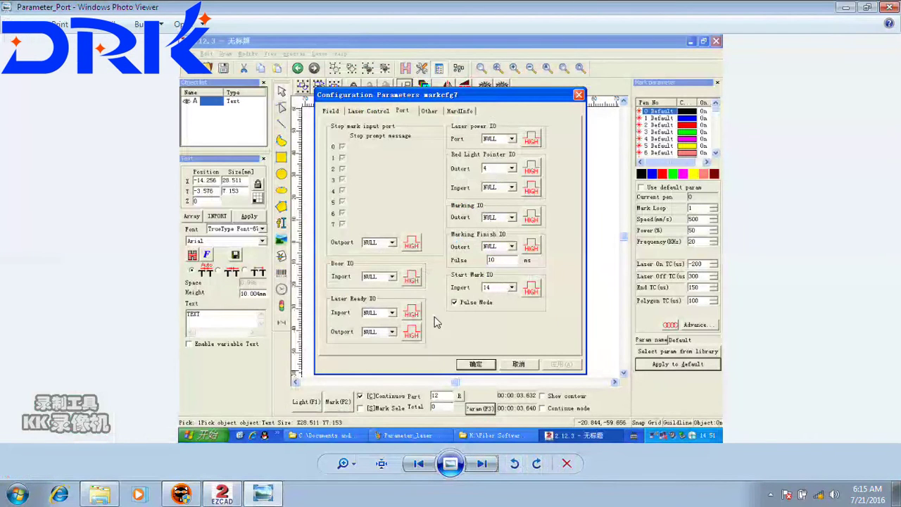
Compare EzCad's red light pointer settings with the Parameter_Other_red light pointer reference picture, and close the red light pointer dialog.
left_click(482, 463)
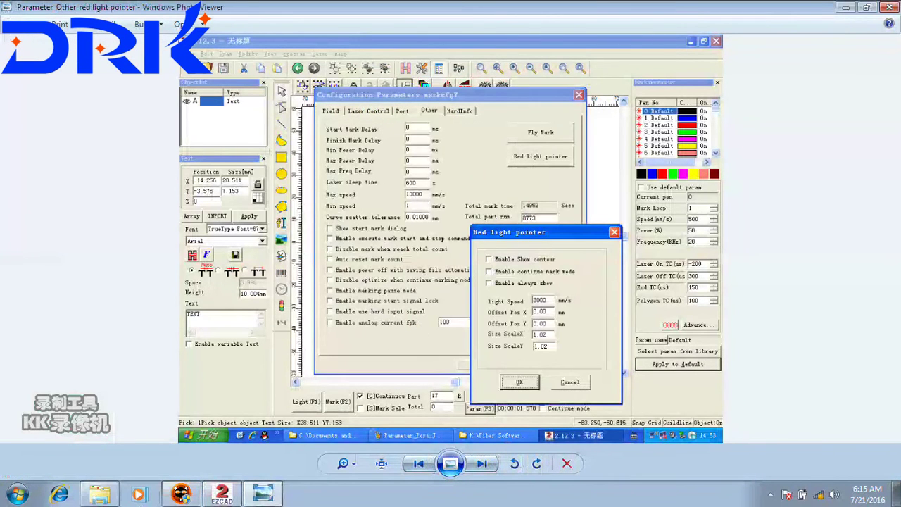
left_click(220, 494)
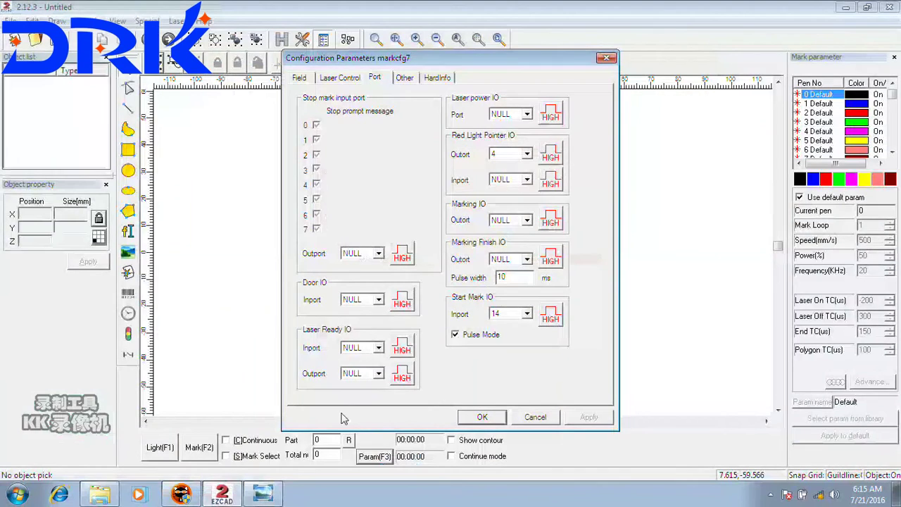
left_click(408, 77)
left_click(549, 140)
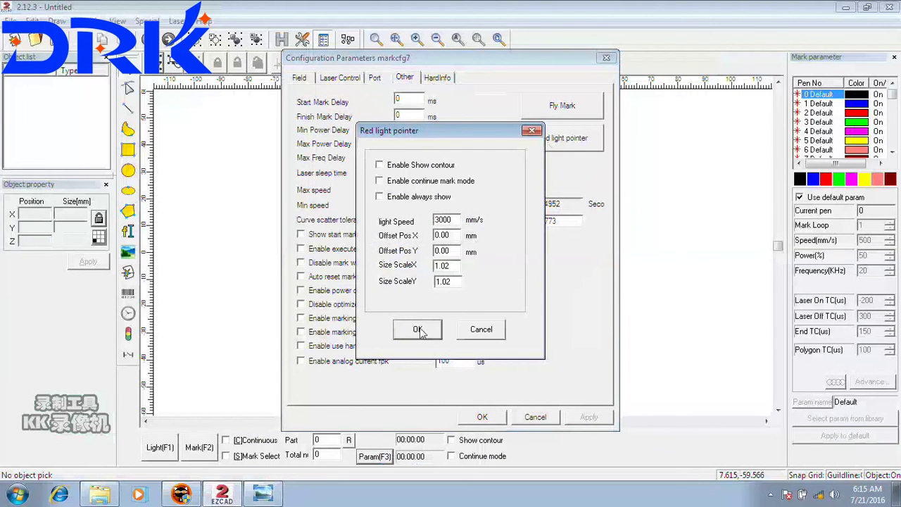
left_click(262, 494)
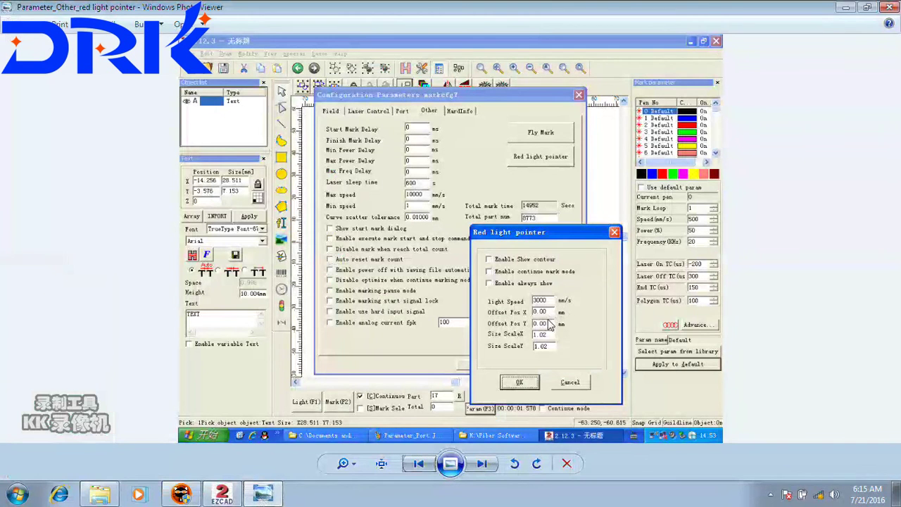
left_click(232, 493)
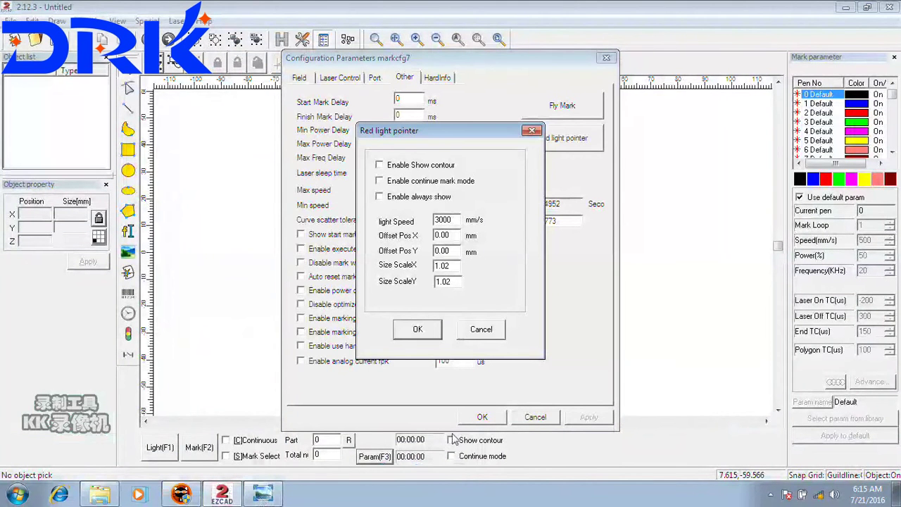
left_click(532, 130)
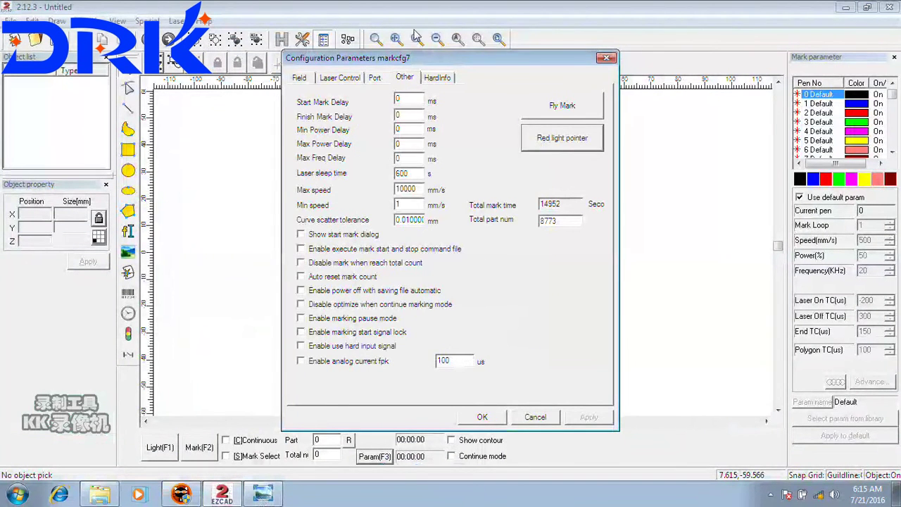
Check the board's hardware information, cancel the marking configuration, and close the reference pictures in Windows Photo Viewer.
left_click(437, 77)
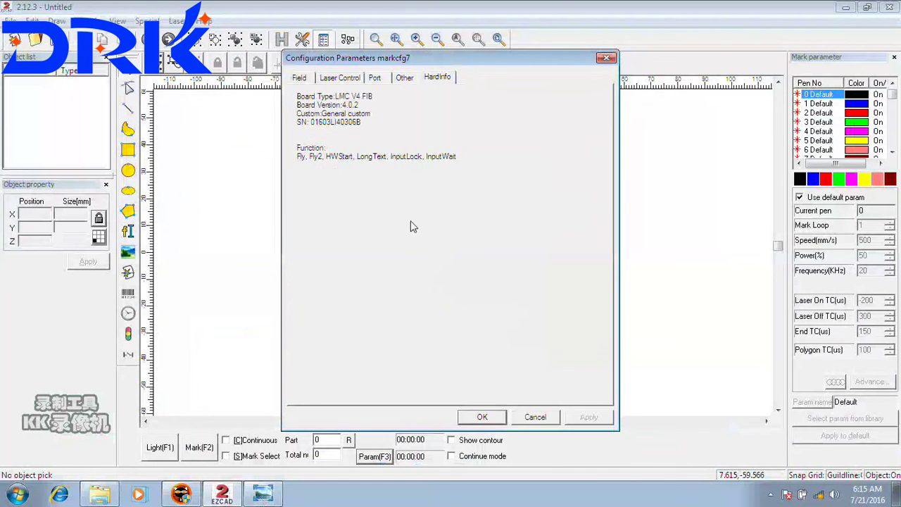
left_click(532, 417)
left_click(262, 492)
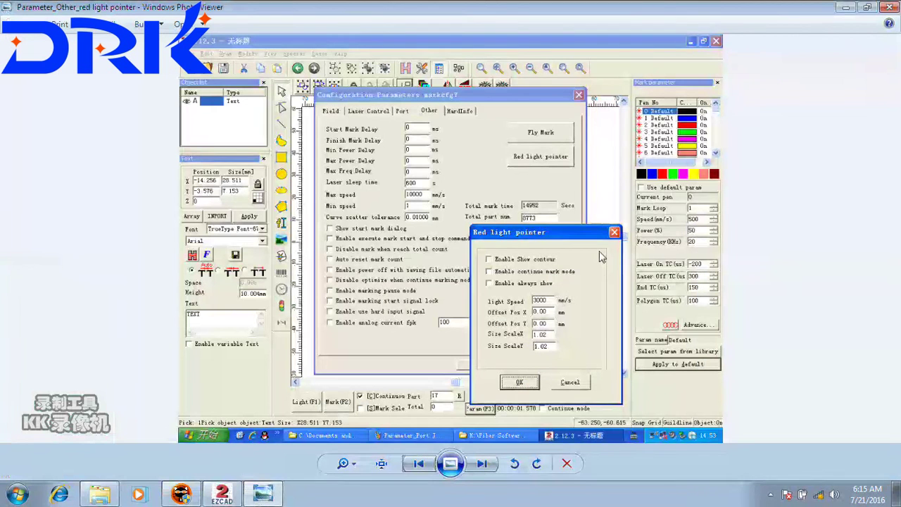
left_click(482, 463)
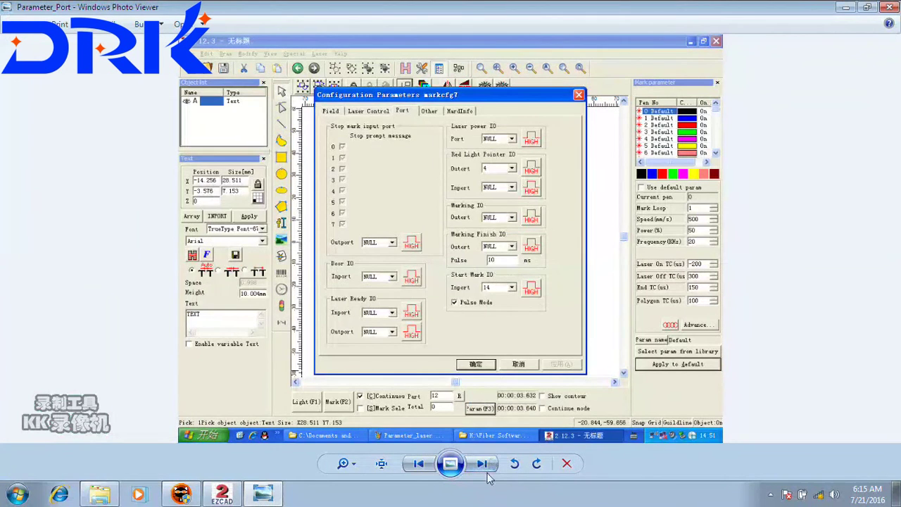
left_click(482, 463)
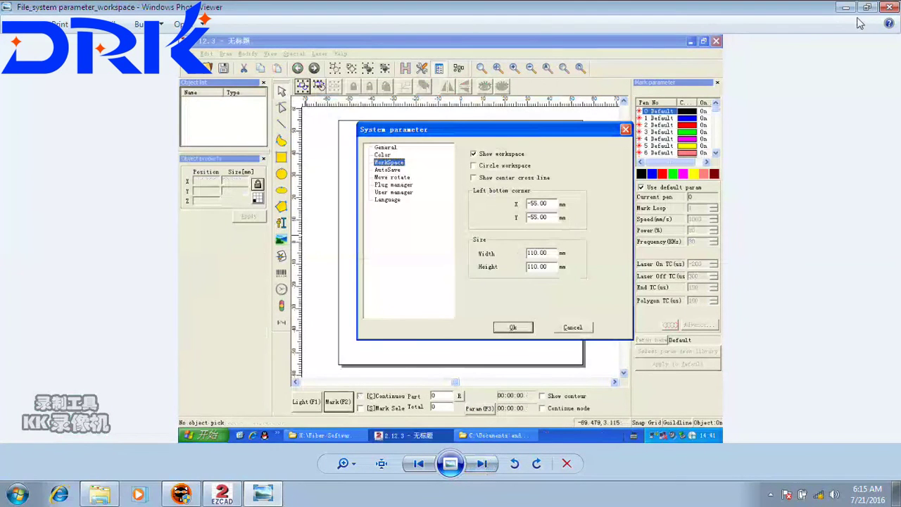
left_click(888, 7)
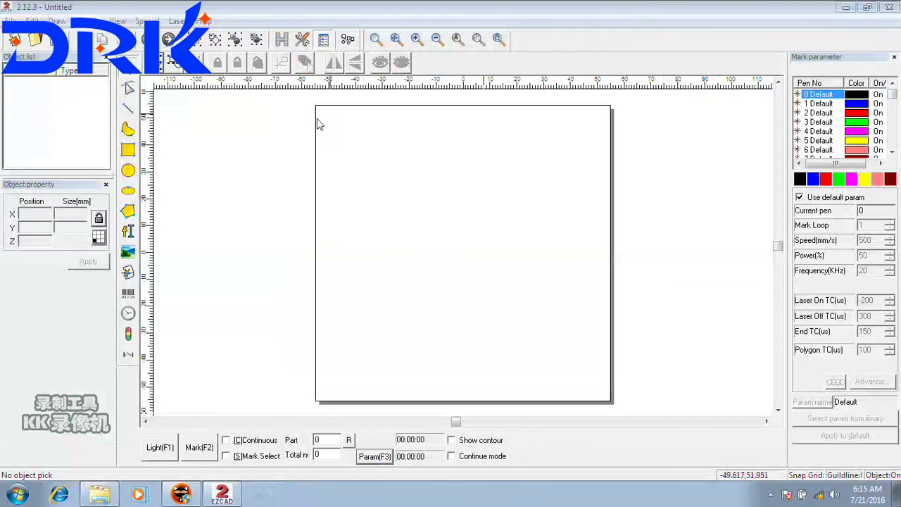
Add a text object with the default wording TEXT near the center of the workspace.
left_click(128, 231)
left_click(424, 257)
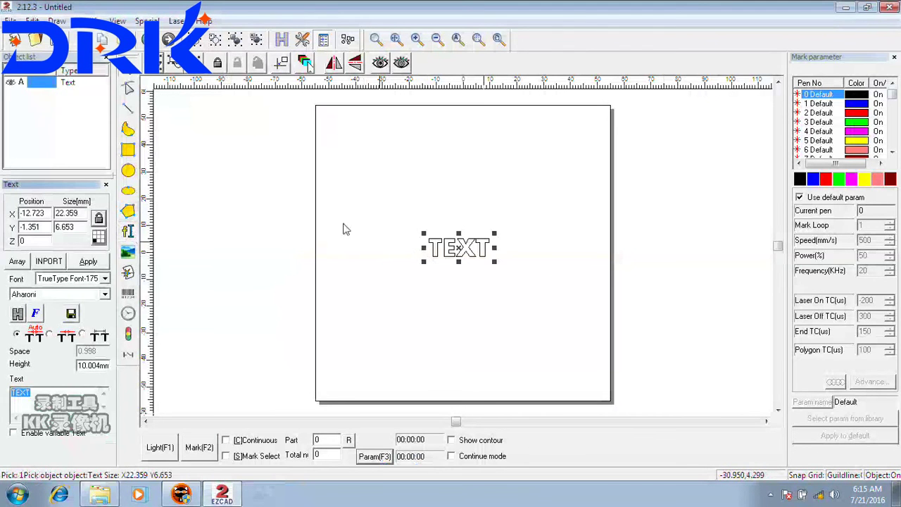
Center the text object on the workspace origin and apply the Arial font to it.
left_click(281, 64)
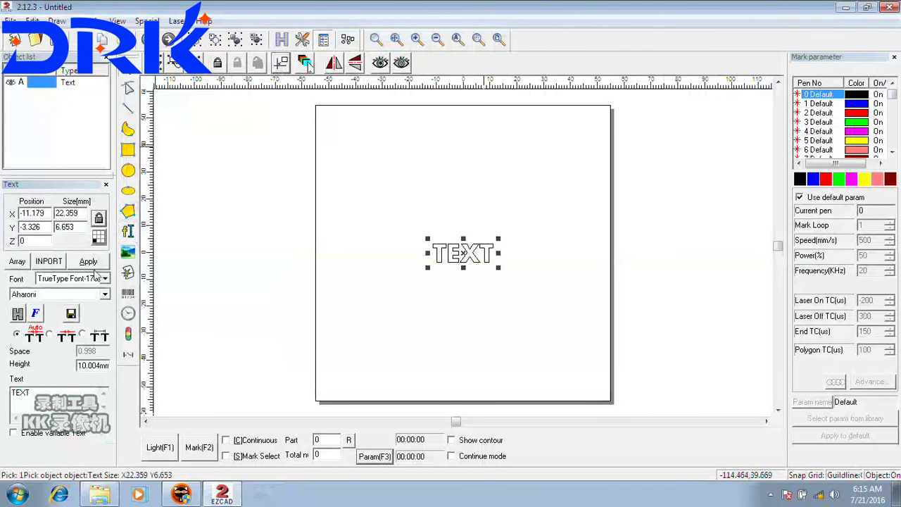
left_click(95, 297)
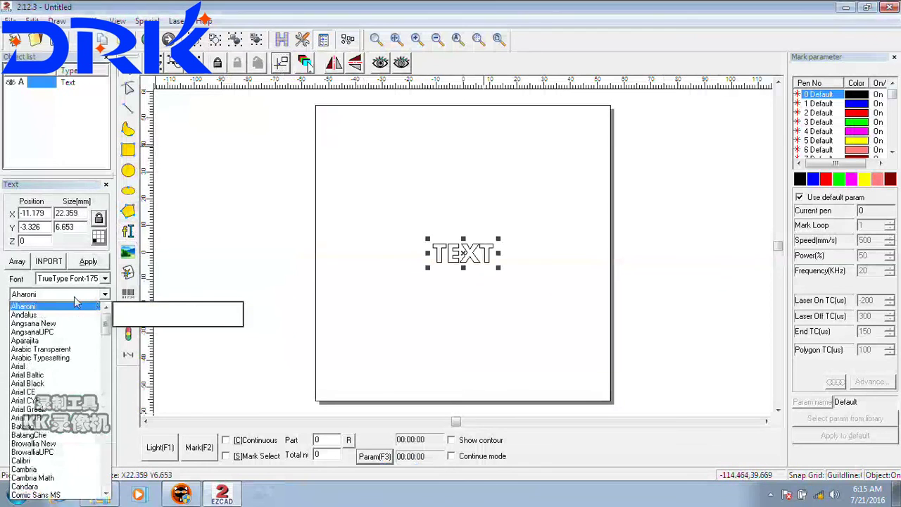
left_click(51, 362)
left_click(88, 262)
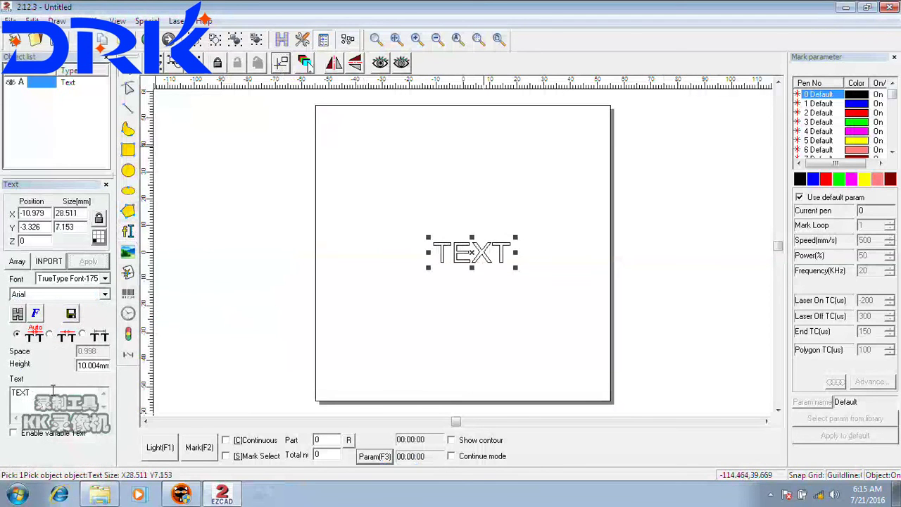
Replace the text object's wording with "Fiber laser" and apply the change.
double_click(53, 391)
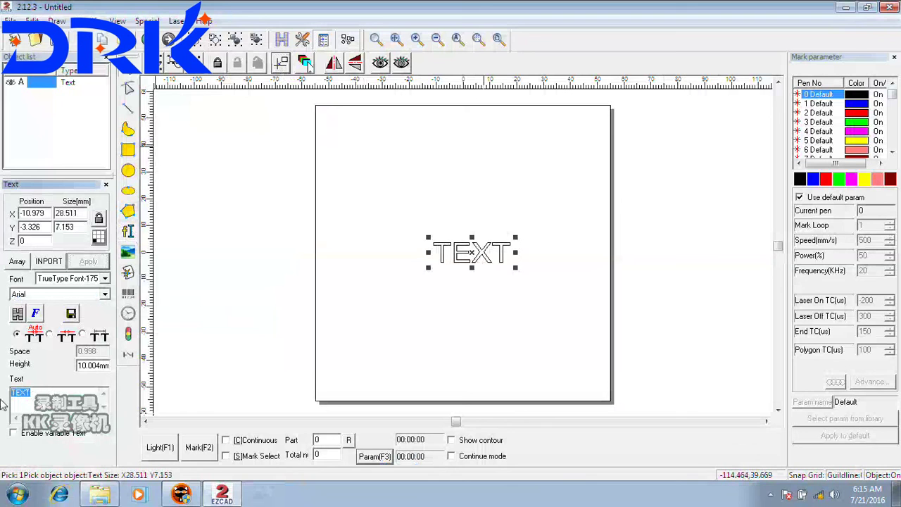
type("Fiber laser")
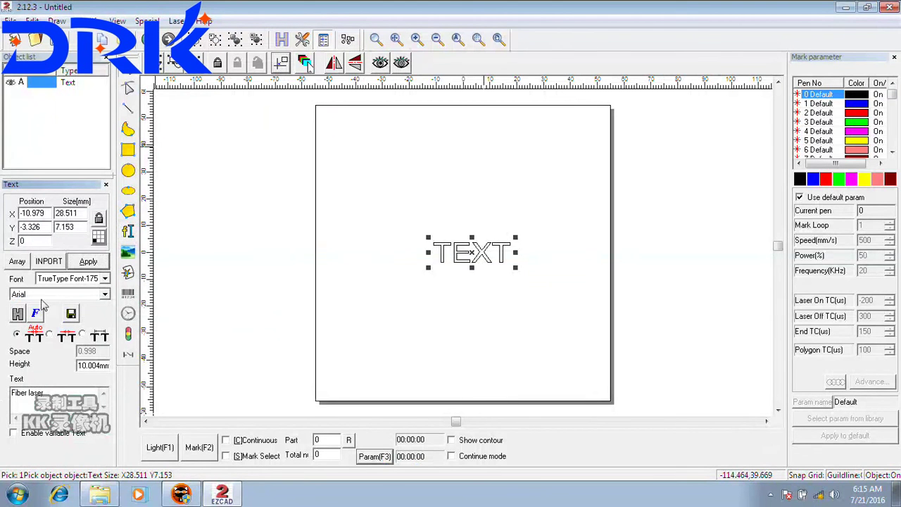
left_click(87, 261)
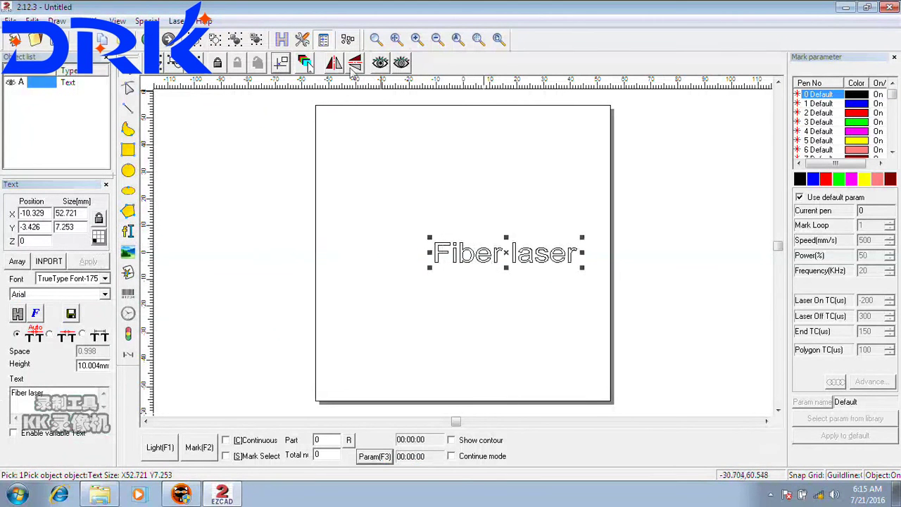
Center the Fiber laser text on the origin and hatch it with contour marking, 0 degree angle and 0.07 mm line distance.
left_click(354, 65)
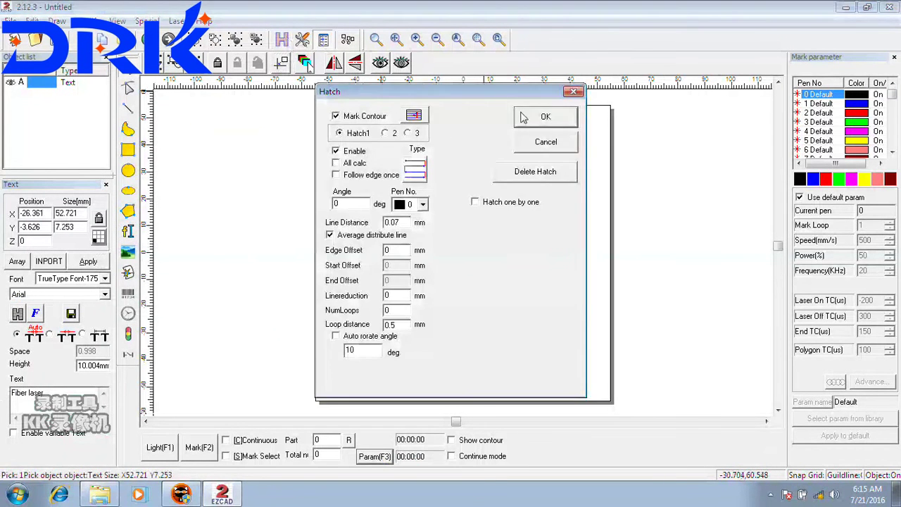
left_click(523, 117)
scroll(537, 288, "up", 1)
scroll(537, 288, "down", 1)
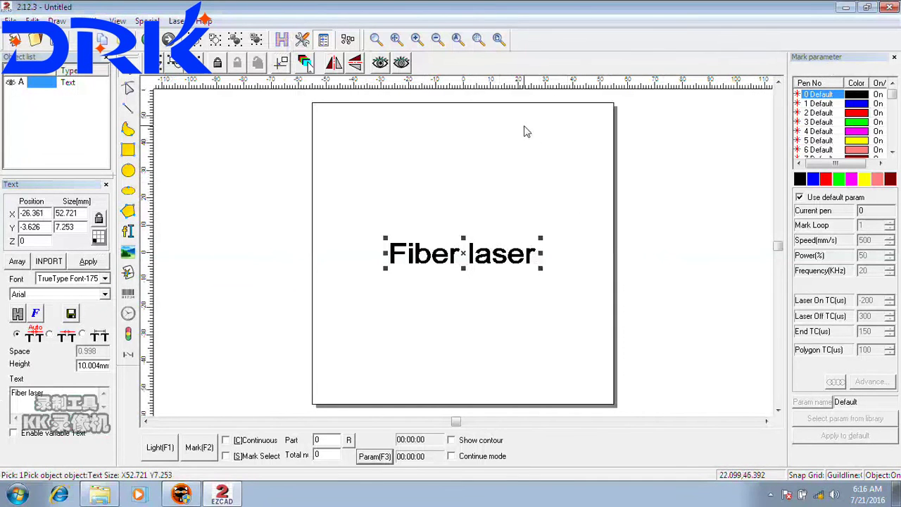
Exit EzCad without saving the untitled drawing, and close the Software data folder window.
left_click(889, 7)
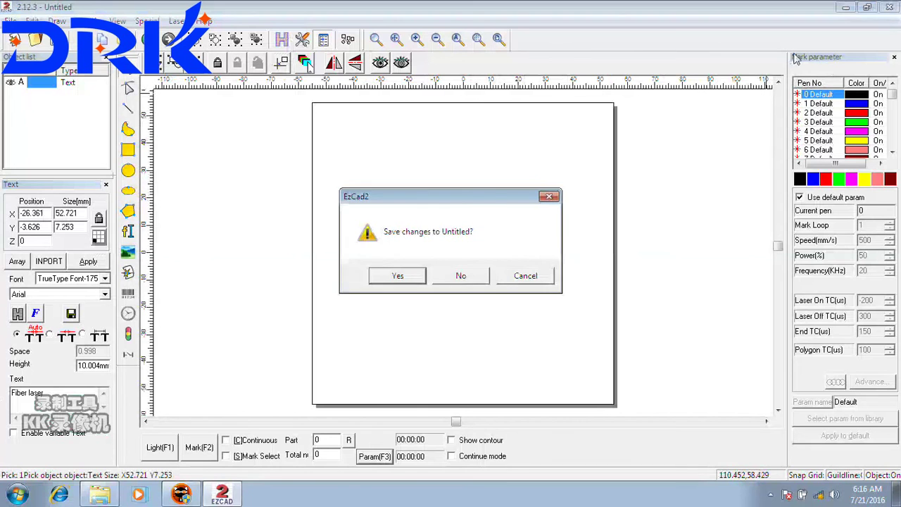
left_click(464, 276)
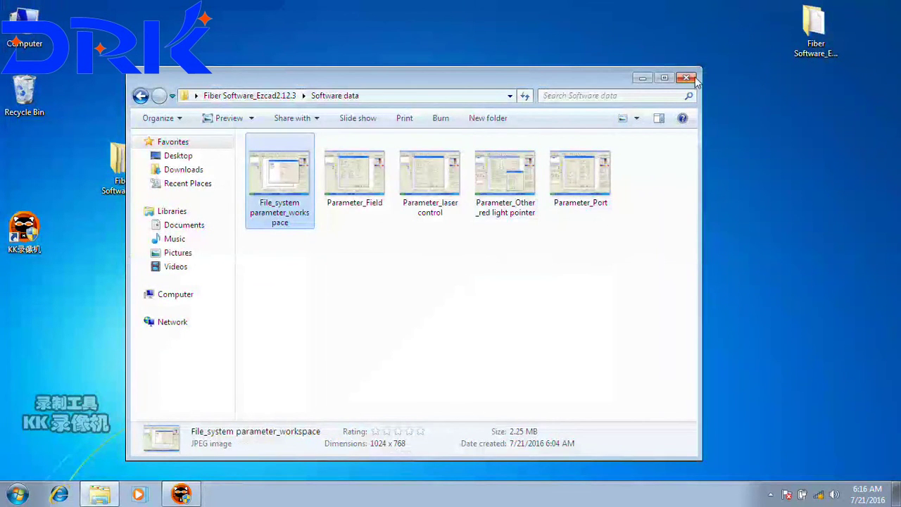
left_click(687, 78)
left_click(181, 494)
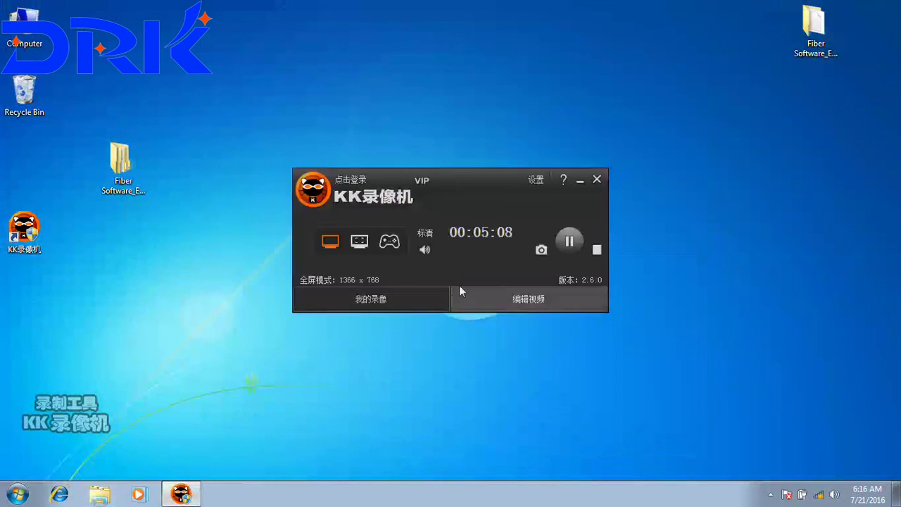